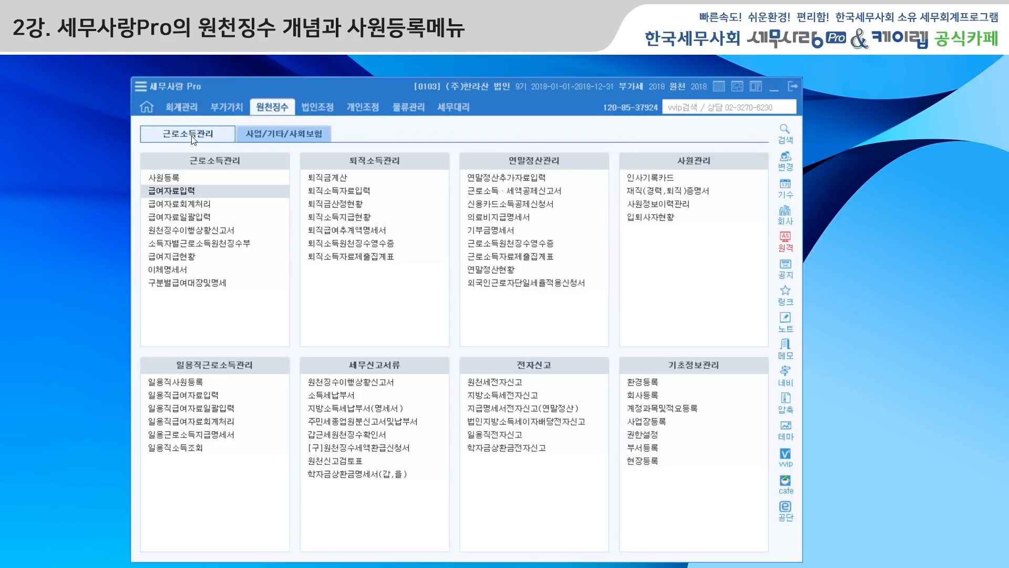
# Compare the functions listed under 근로소득관리 and 사업/기타/사회보험 in the 원천징수 module
pyautogui.click(272, 135)
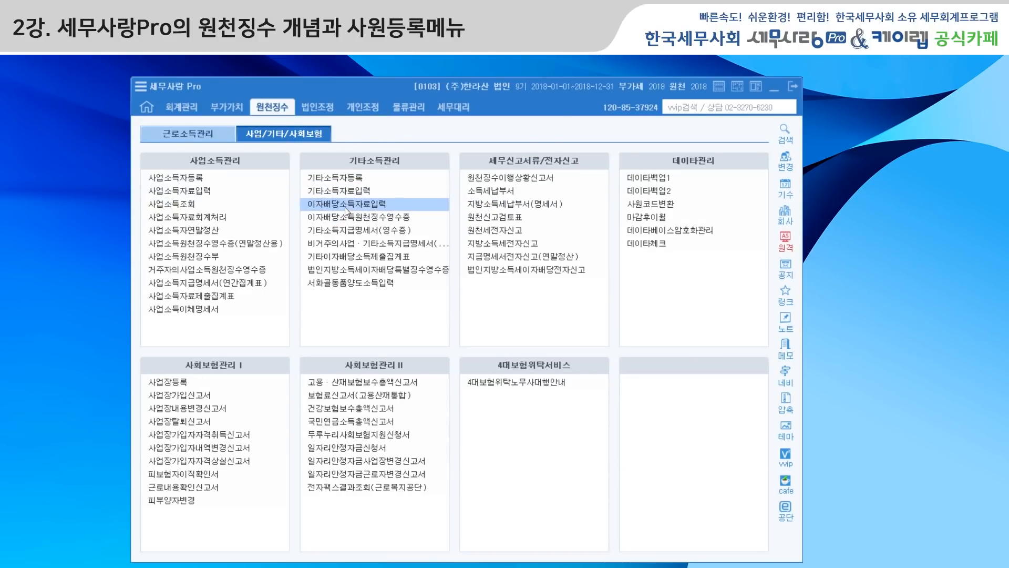
pyautogui.click(209, 136)
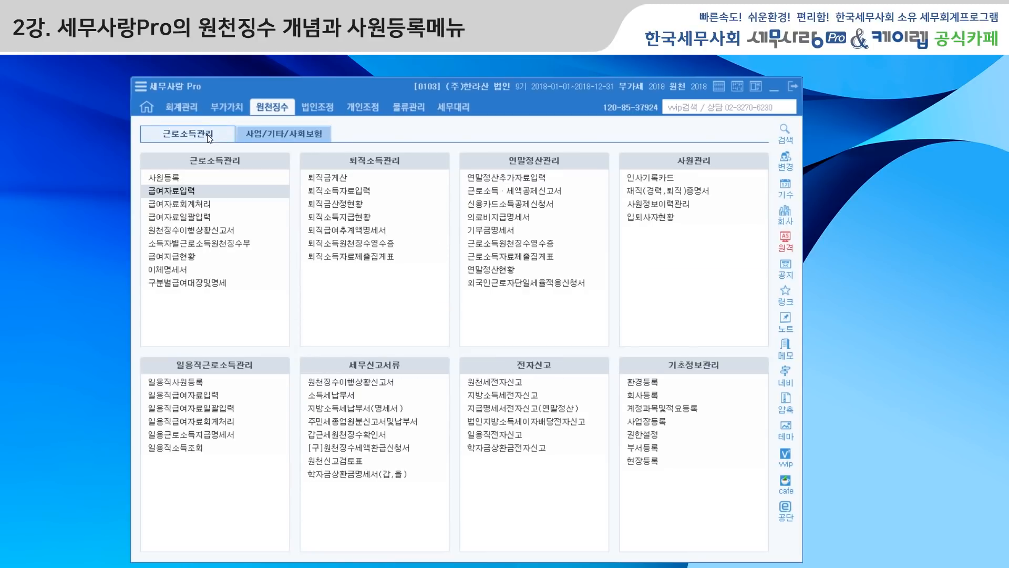
pyautogui.click(237, 188)
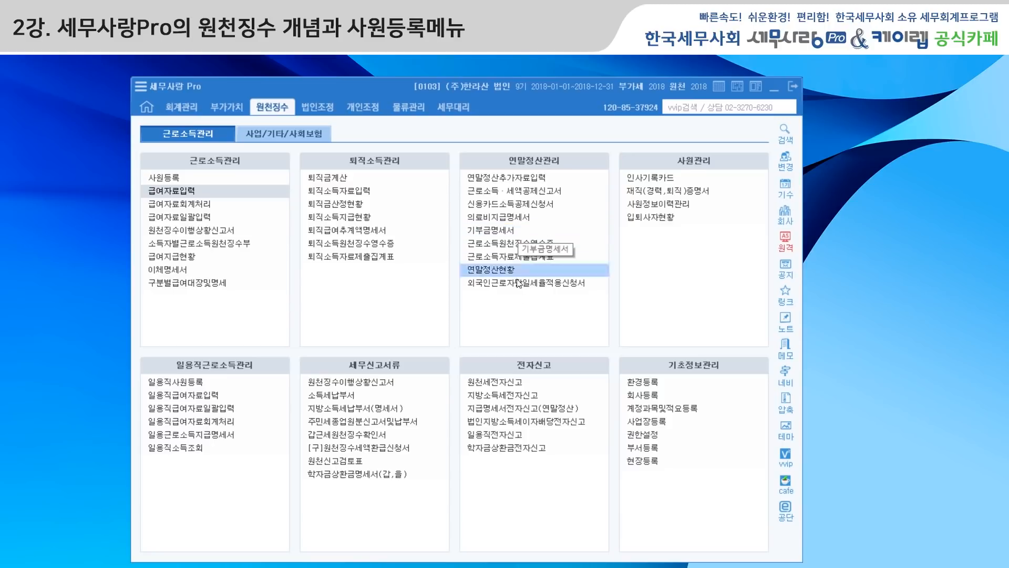
pyautogui.click(267, 134)
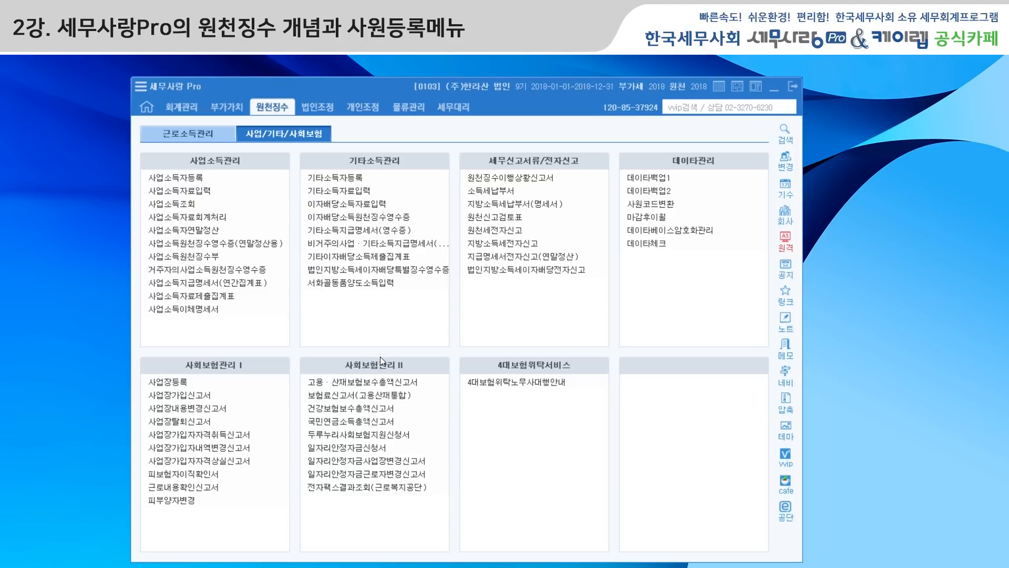
pyautogui.click(204, 134)
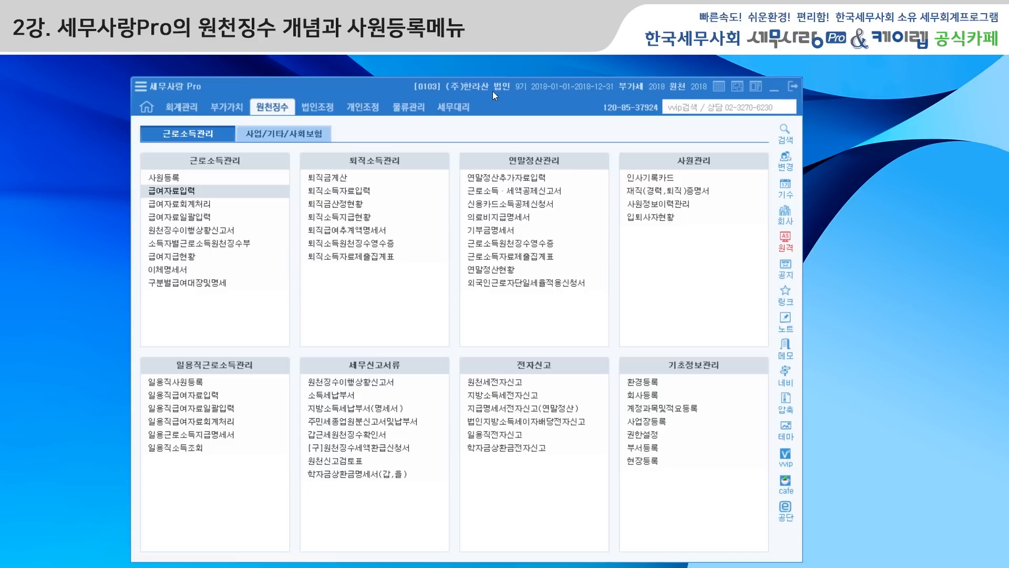
# Set the 원천 작업년도 (withholding work year) to 2017 in the 기수변경 settings
pyautogui.click(588, 87)
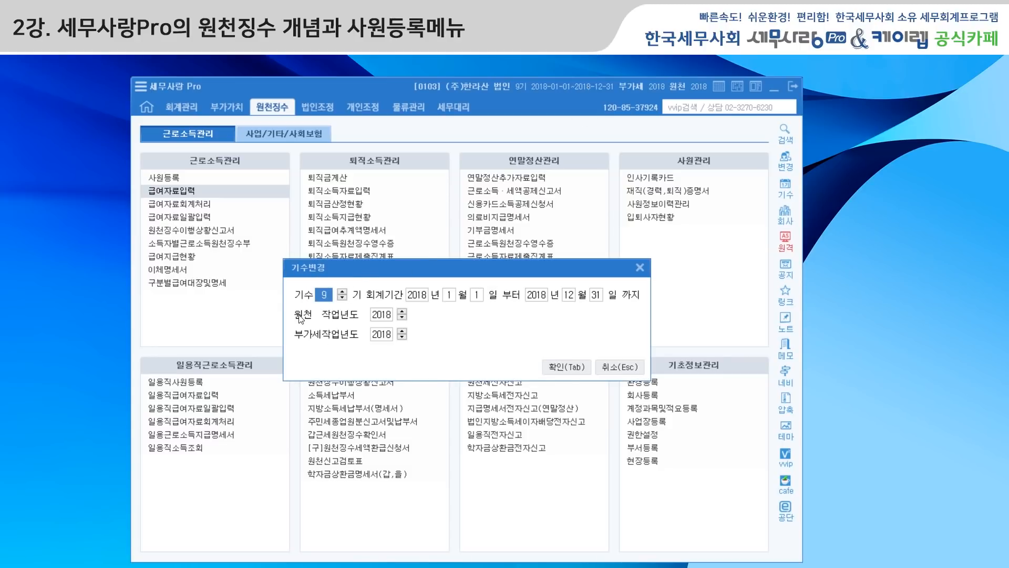
pyautogui.click(403, 317)
pyautogui.click(403, 318)
pyautogui.click(571, 368)
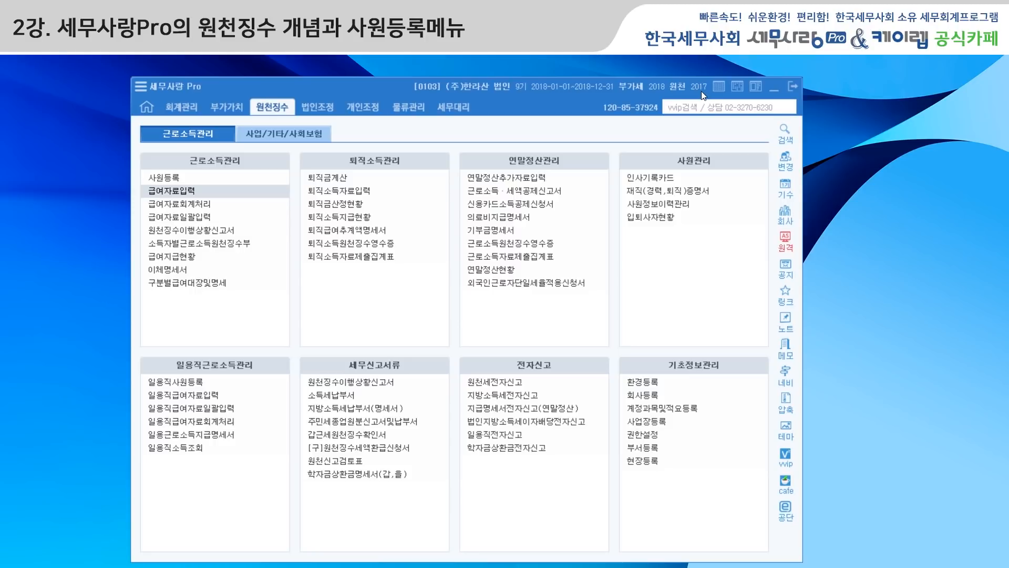
# Set the 원천 작업년도 back to 2018, and reopen the 기수변경 settings to review them without changing anything
pyautogui.click(573, 86)
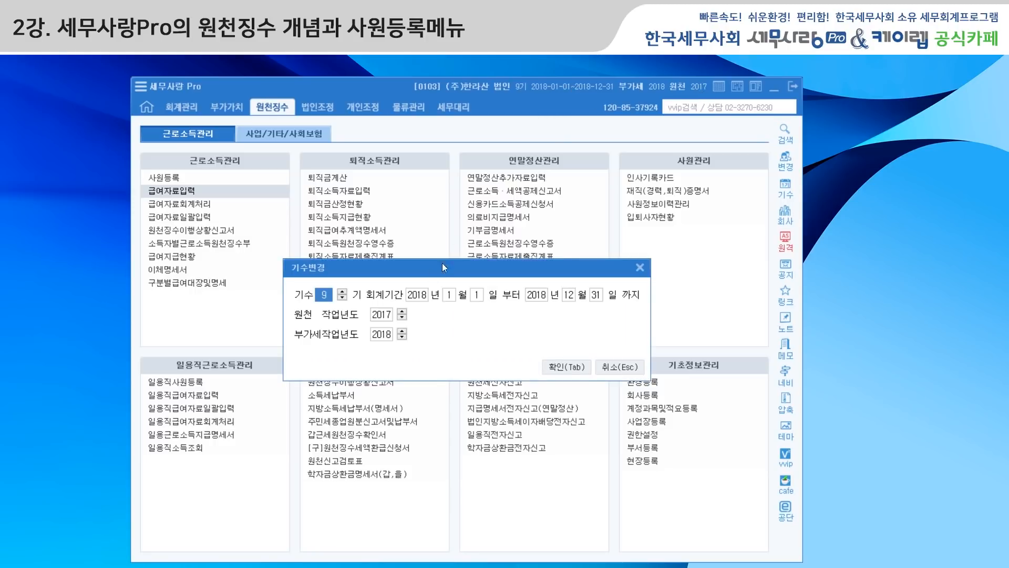
pyautogui.click(402, 311)
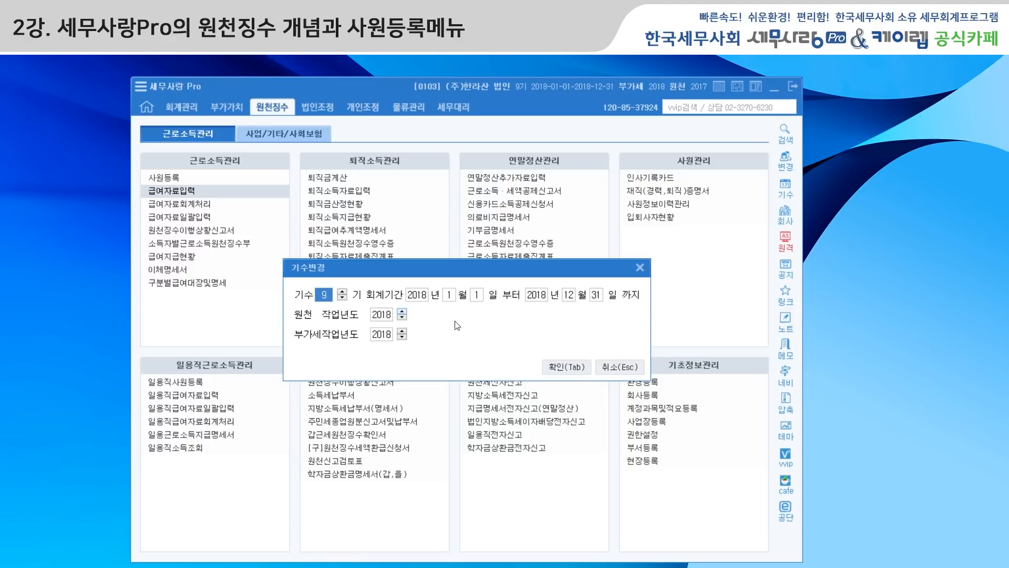
pyautogui.click(572, 368)
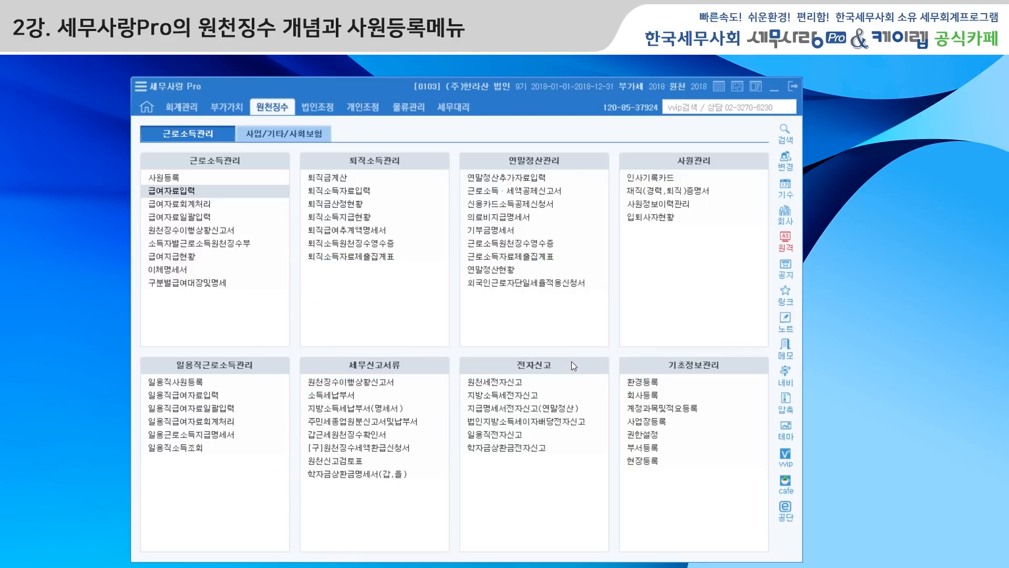
pyautogui.click(784, 192)
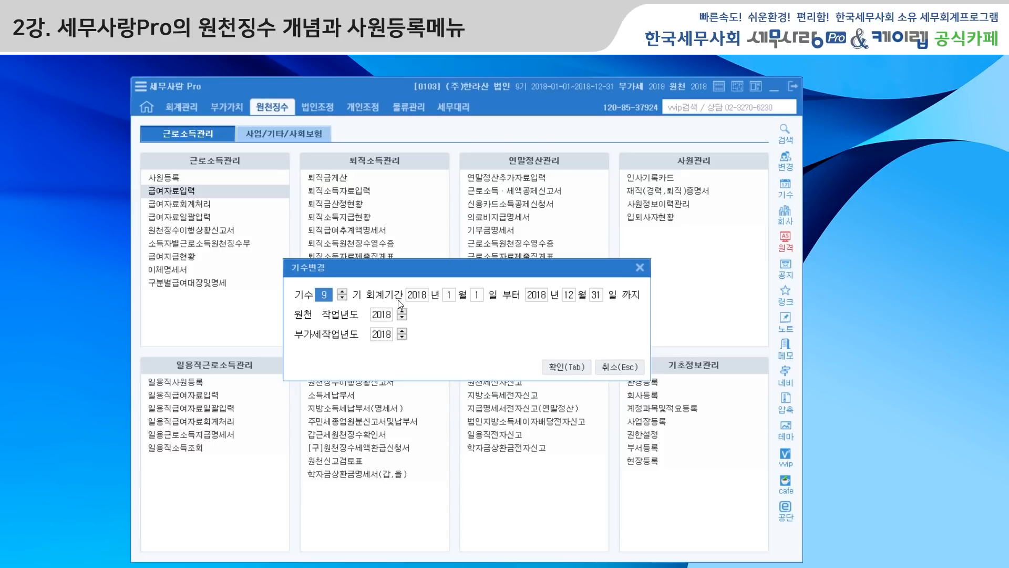
pyautogui.click(640, 267)
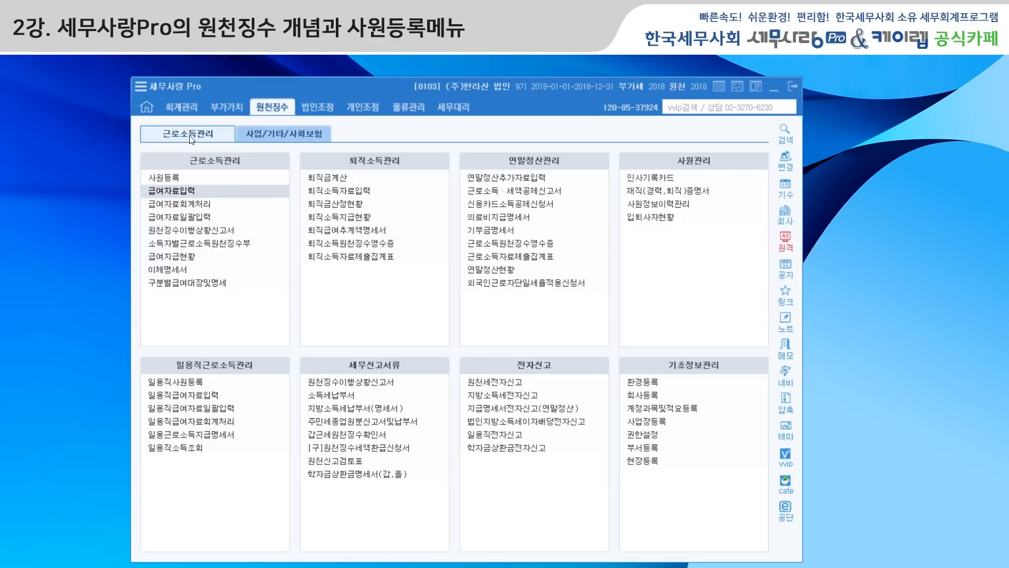
# Open 사원등록 from 근로소득관리 and reposition its window so the employee form is in full view
pyautogui.click(265, 135)
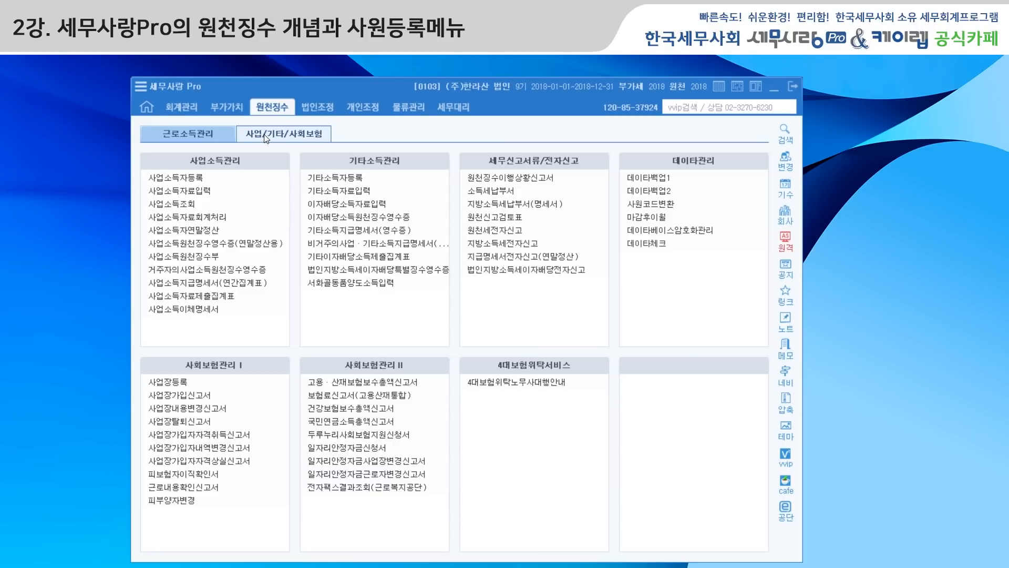
pyautogui.click(218, 139)
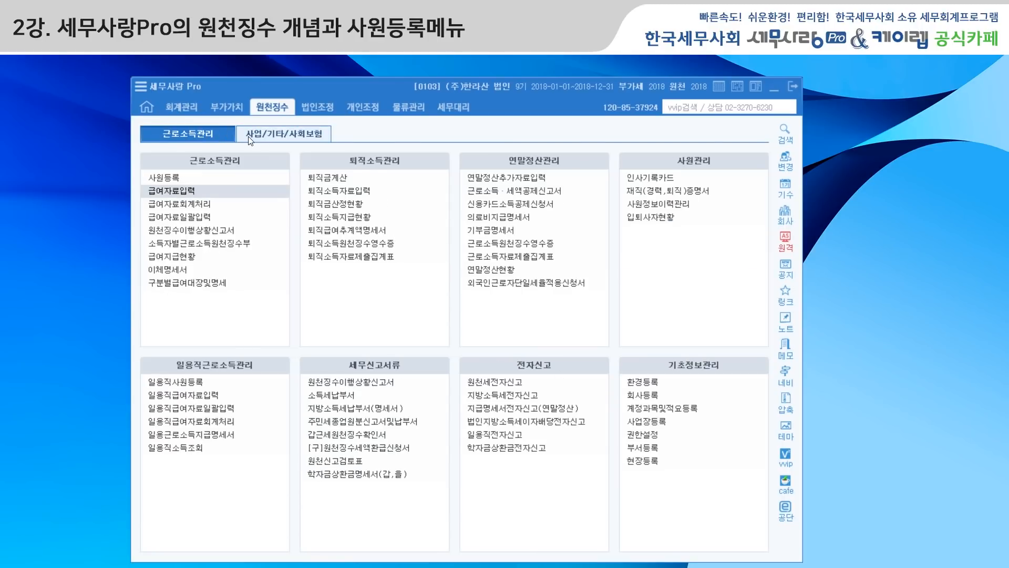
pyautogui.click(188, 182)
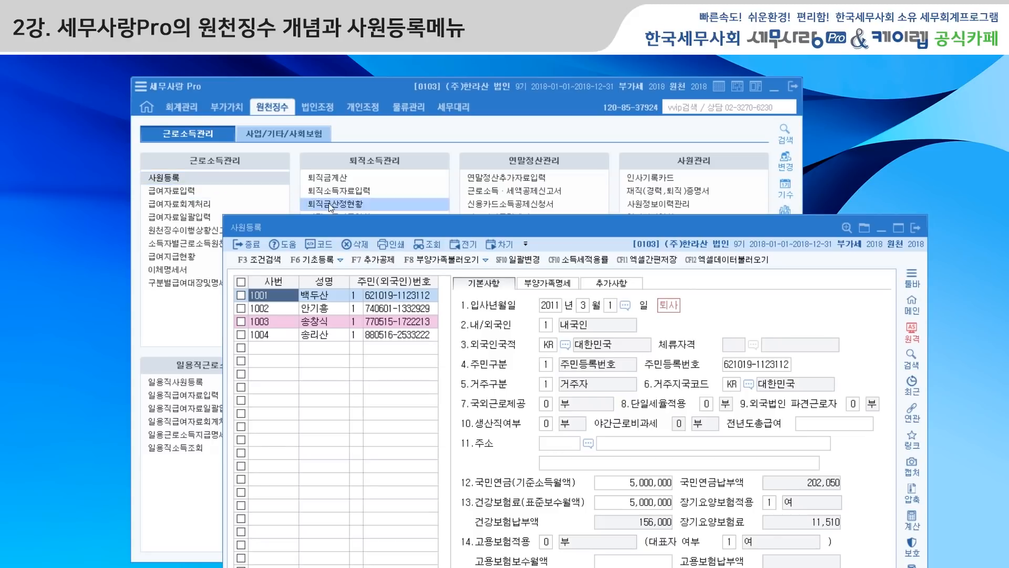
pyautogui.moveTo(487, 230); pyautogui.dragTo(380, 218)
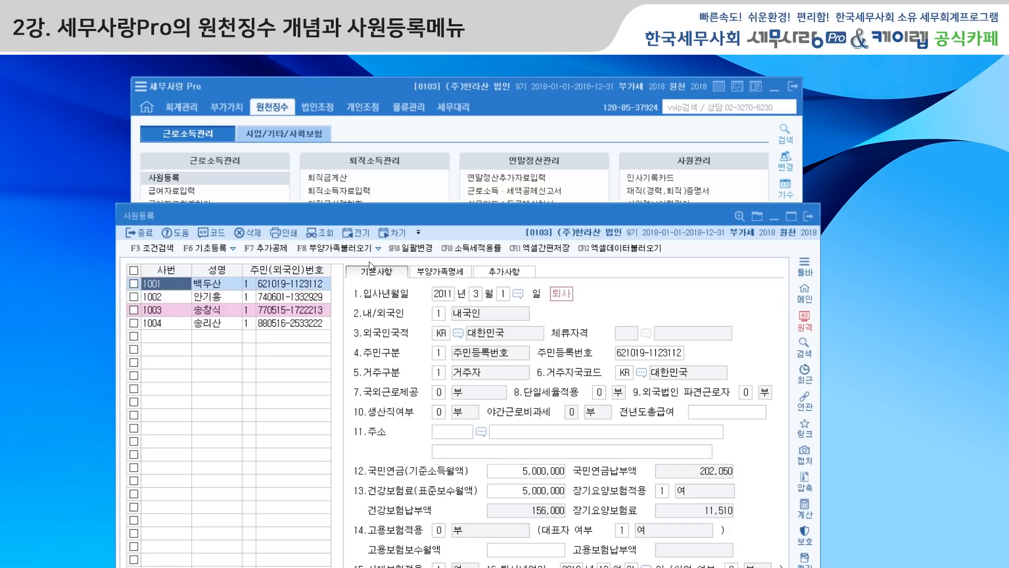
pyautogui.moveTo(434, 218); pyautogui.dragTo(431, 124)
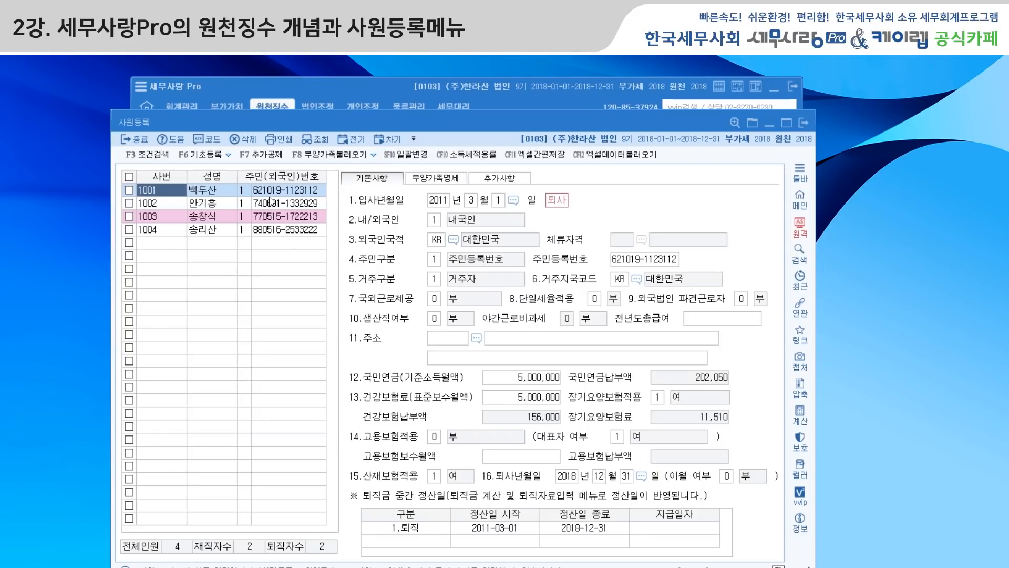
# Open 마감후이월 from 데이타관리, review its carry-forward options and notes against the 사원등록 window, and close it
pyautogui.click(354, 86)
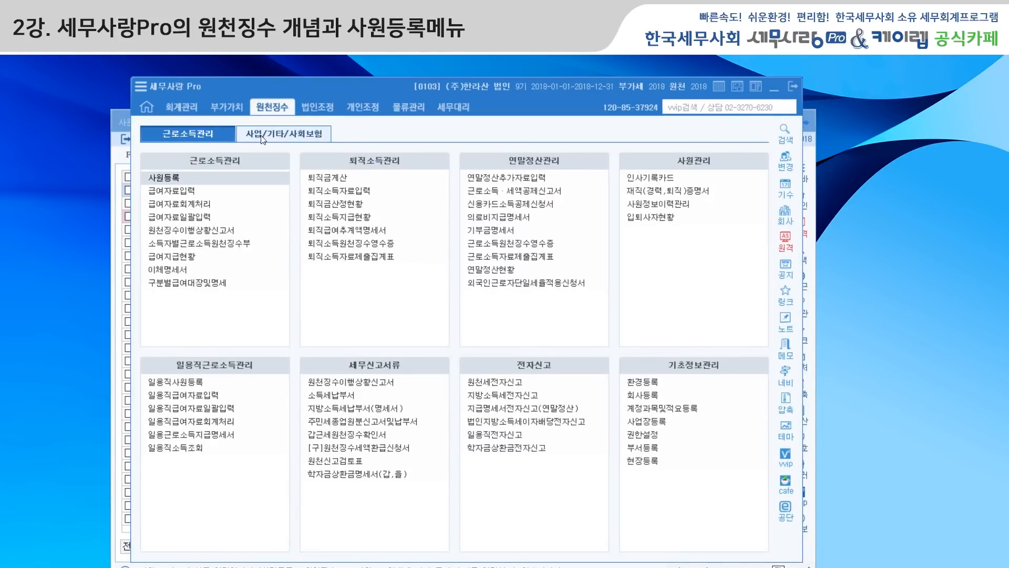
pyautogui.click(301, 135)
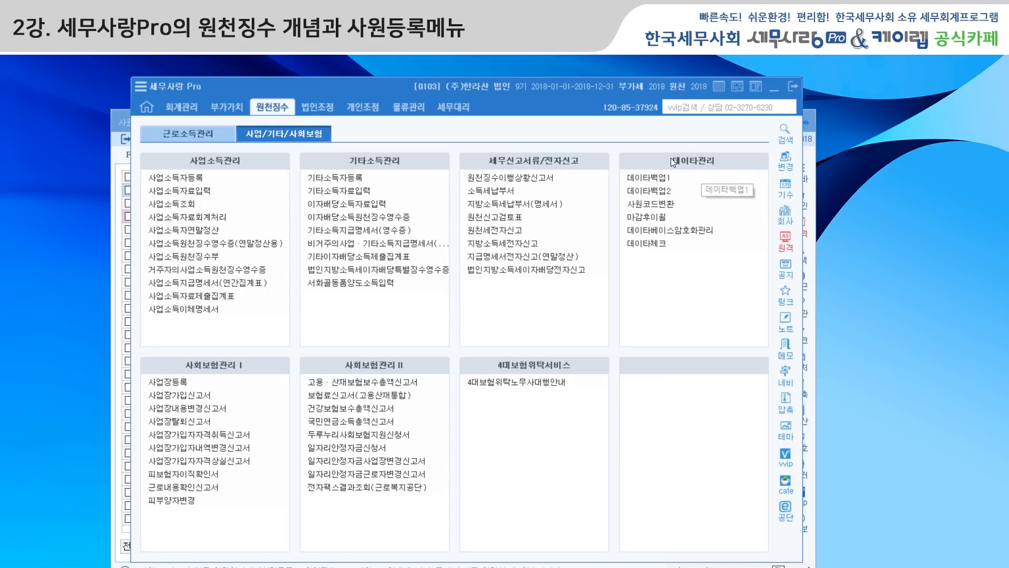
pyautogui.click(666, 221)
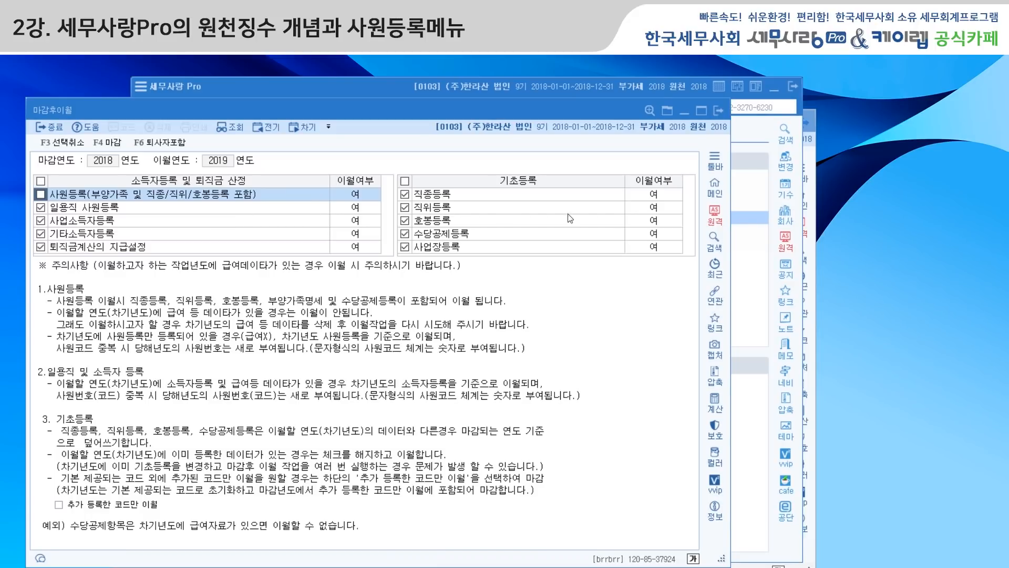
pyautogui.click(809, 550)
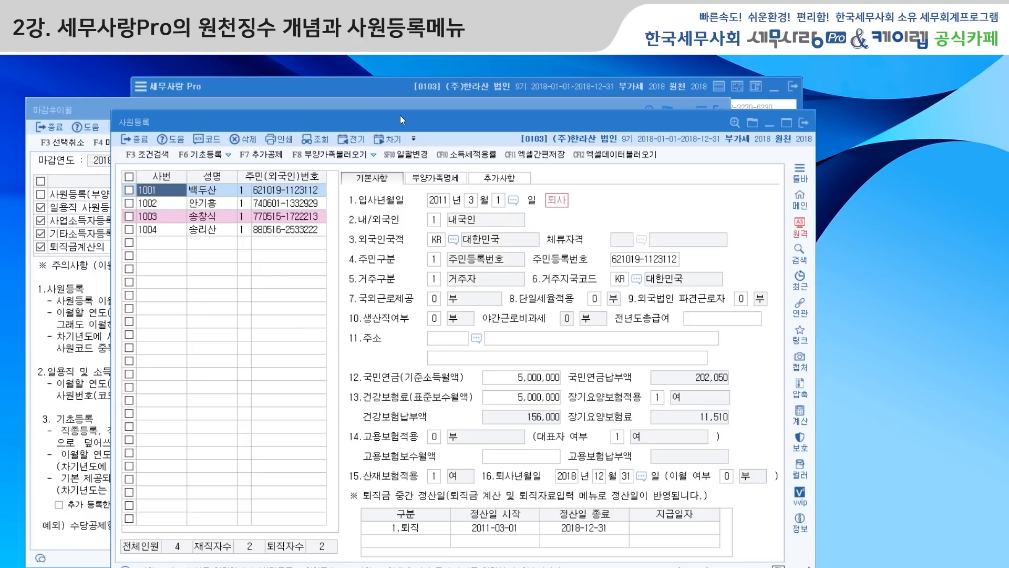
pyautogui.click(315, 106)
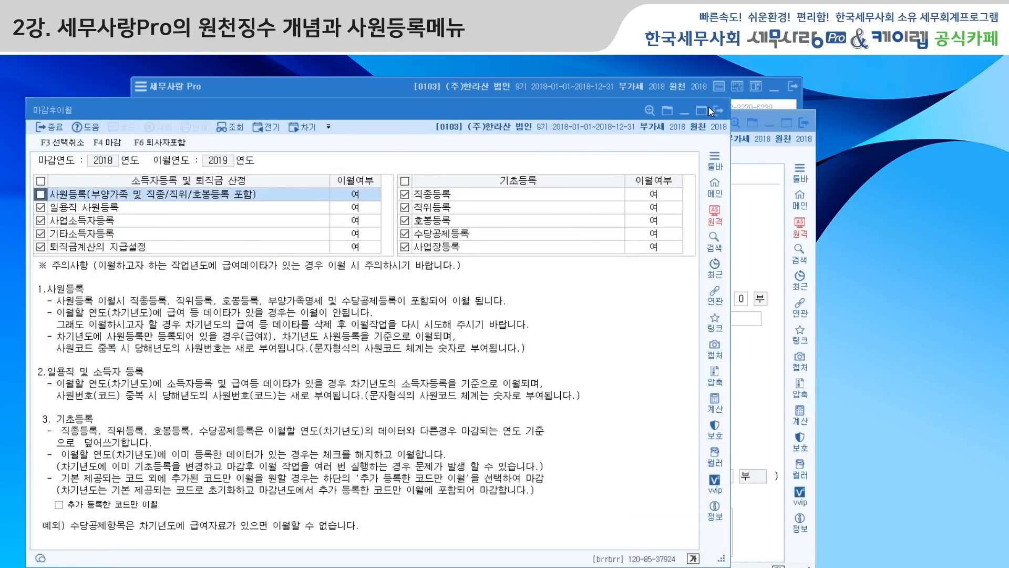
pyautogui.click(716, 111)
# Reposition the 사원등록 window and review the first employee's 기본사항, 부양가족명세 and 추가사항 sections
pyautogui.moveTo(537, 123); pyautogui.dragTo(519, 106)
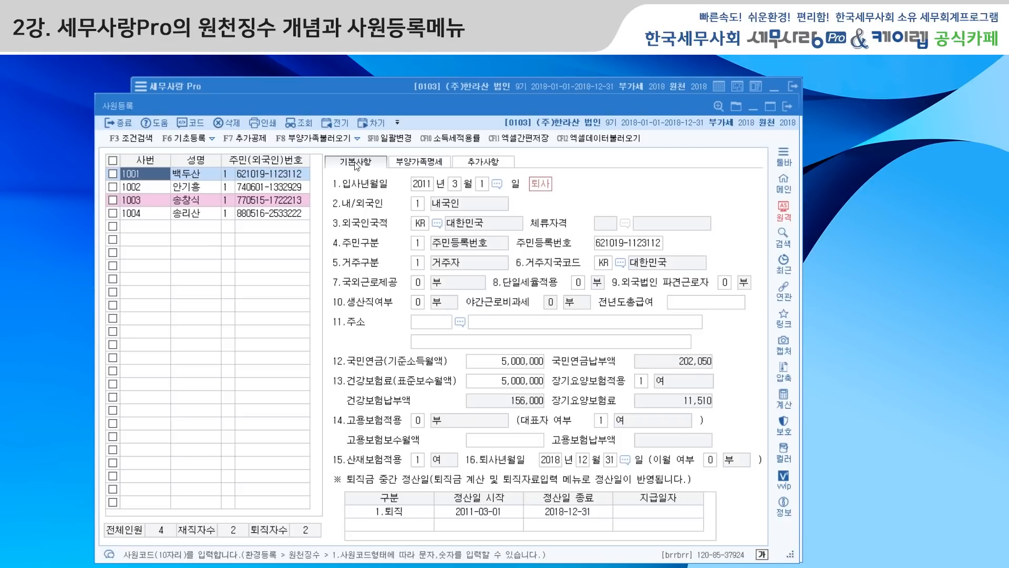
pyautogui.click(421, 163)
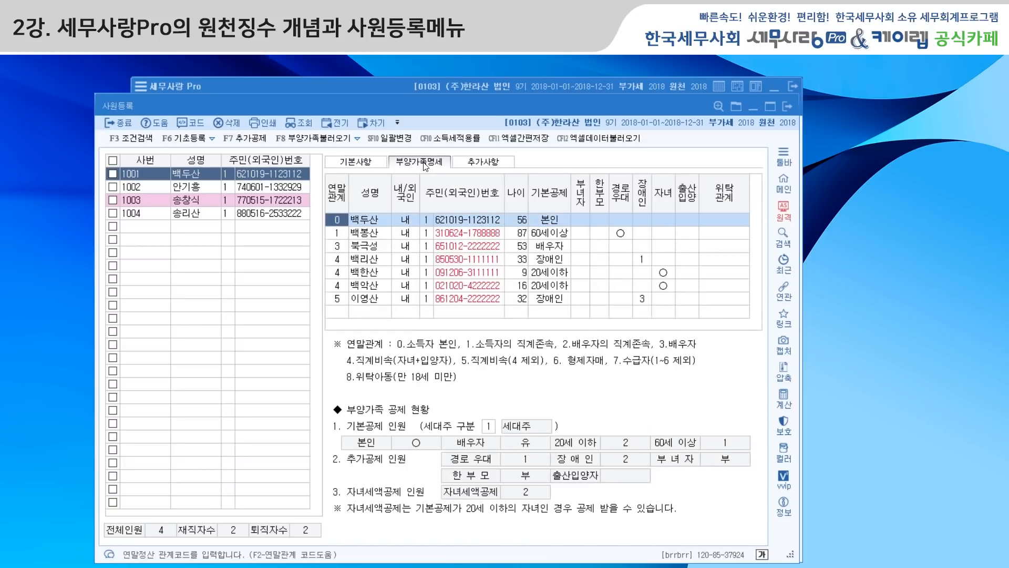
pyautogui.click(483, 162)
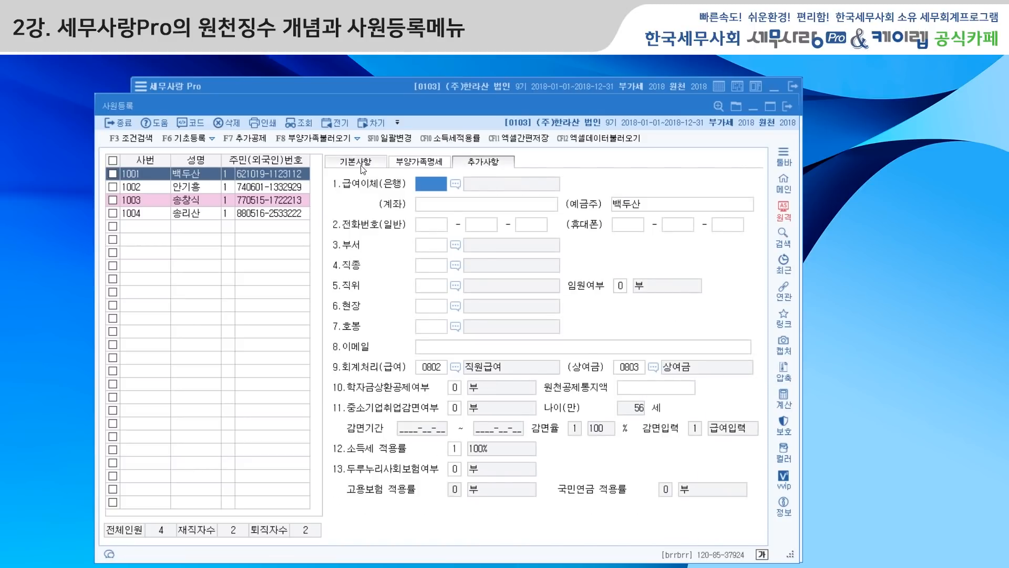
pyautogui.click(361, 166)
pyautogui.click(421, 165)
pyautogui.click(479, 166)
# Examine the 주민(외국인)번호 type options for the first employee and return to the 기본사항 section
pyautogui.click(226, 174)
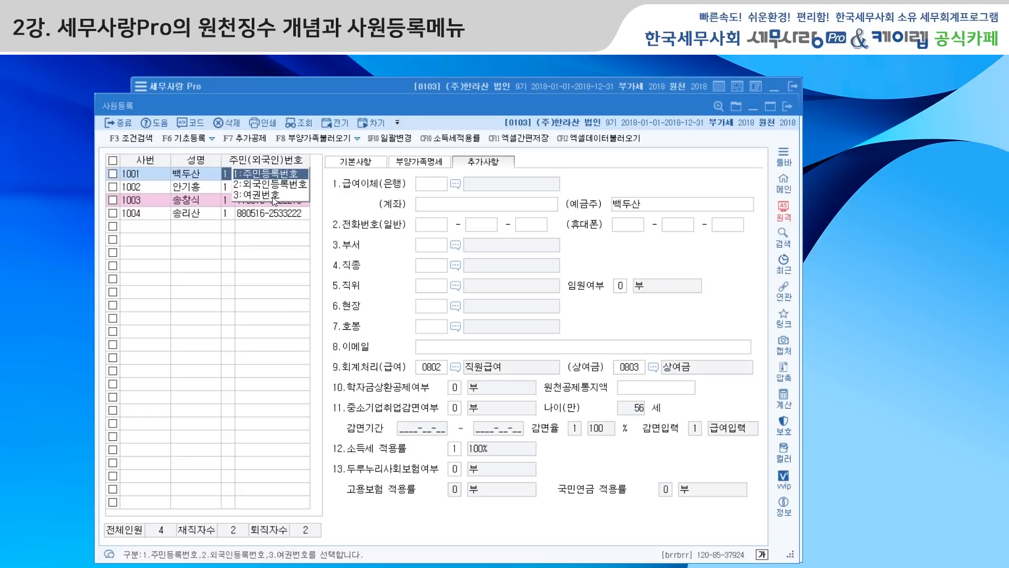
pyautogui.click(211, 176)
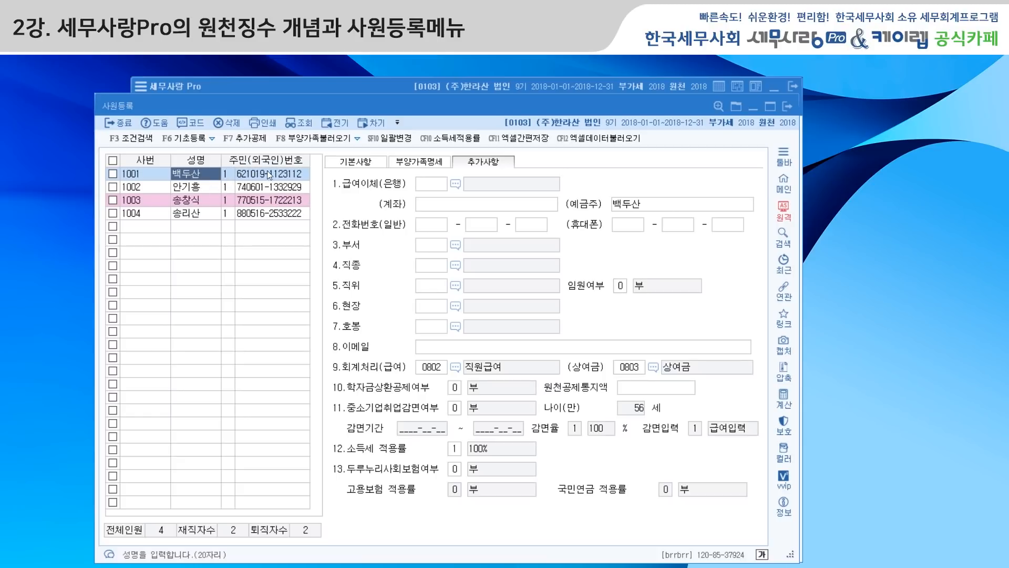
pyautogui.click(353, 164)
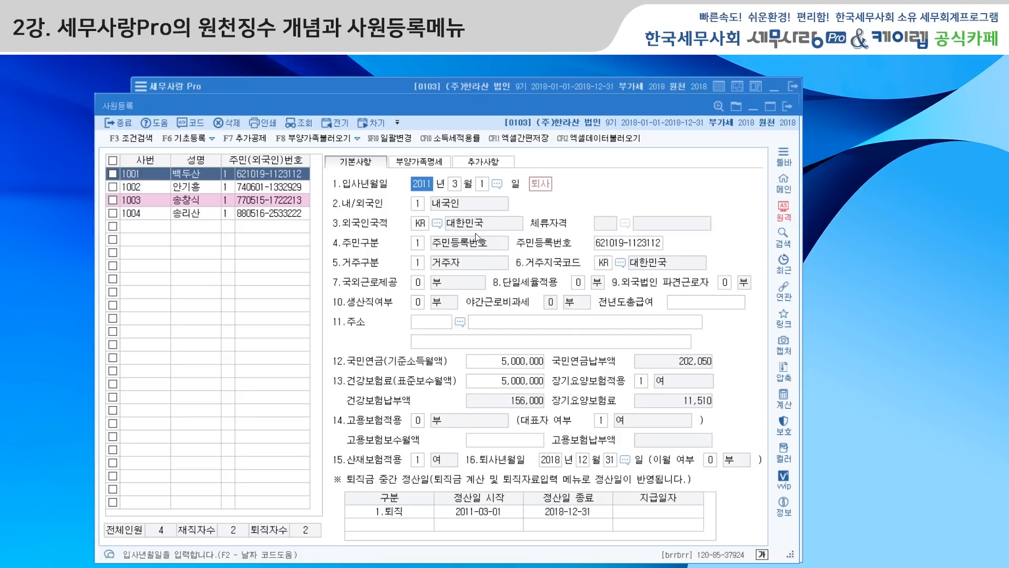
pyautogui.click(230, 178)
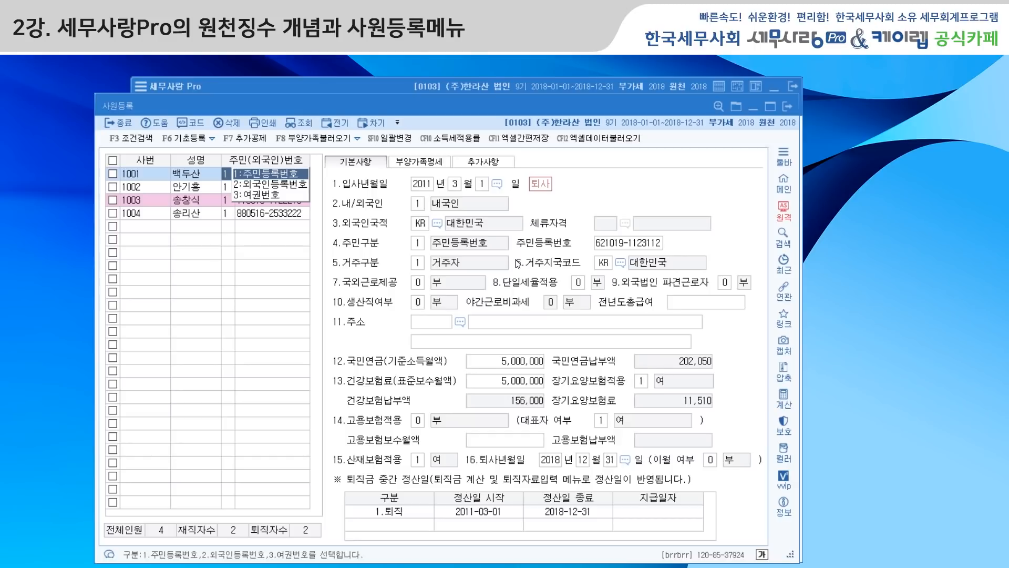
# Examine the options of 국외근로제공, 단일세율적용 and 외국법인 파견근로자, and the 전년도총급여 field, for the first employee
pyautogui.click(416, 284)
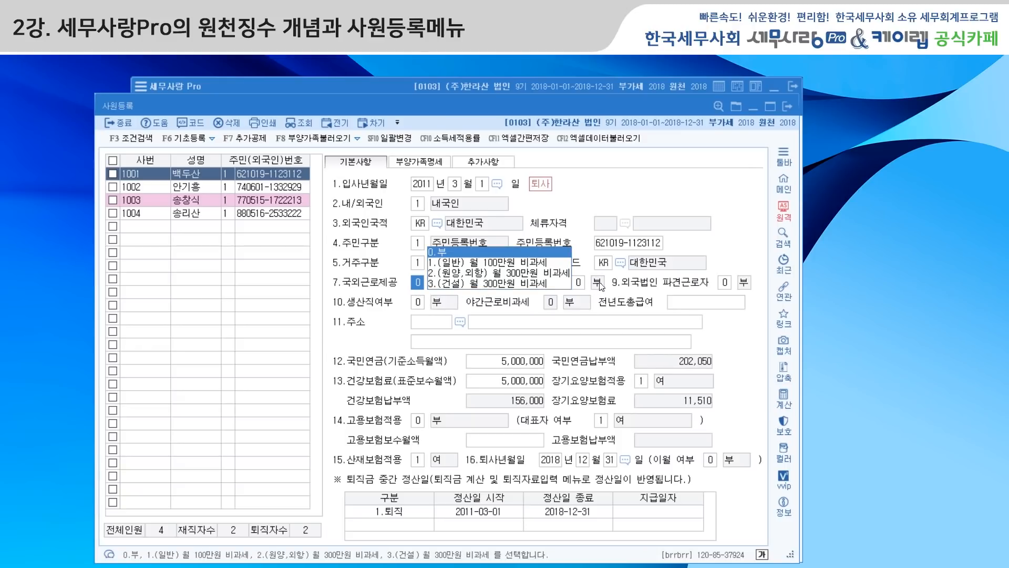
pyautogui.click(677, 307)
pyautogui.click(677, 307)
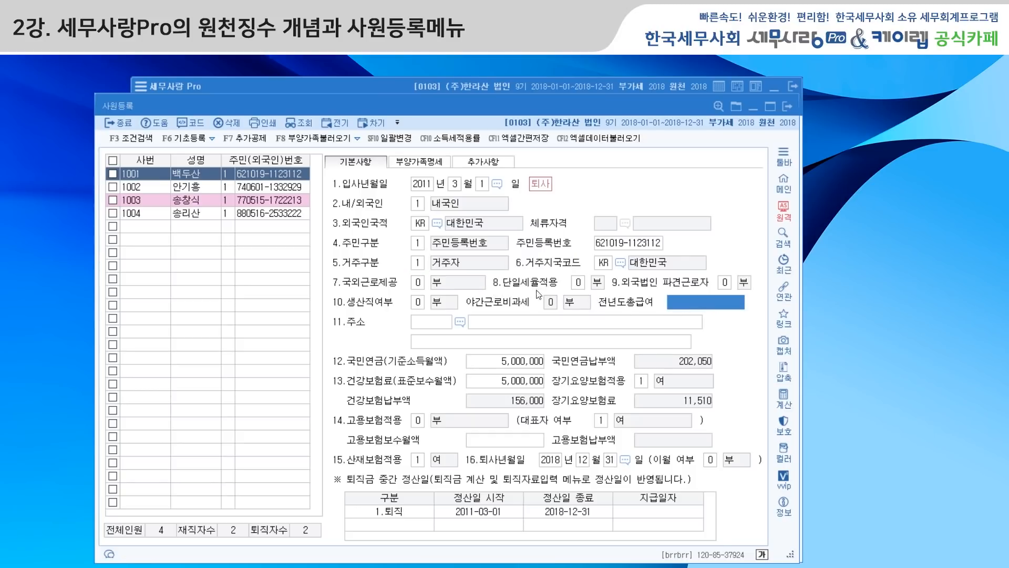
pyautogui.click(579, 284)
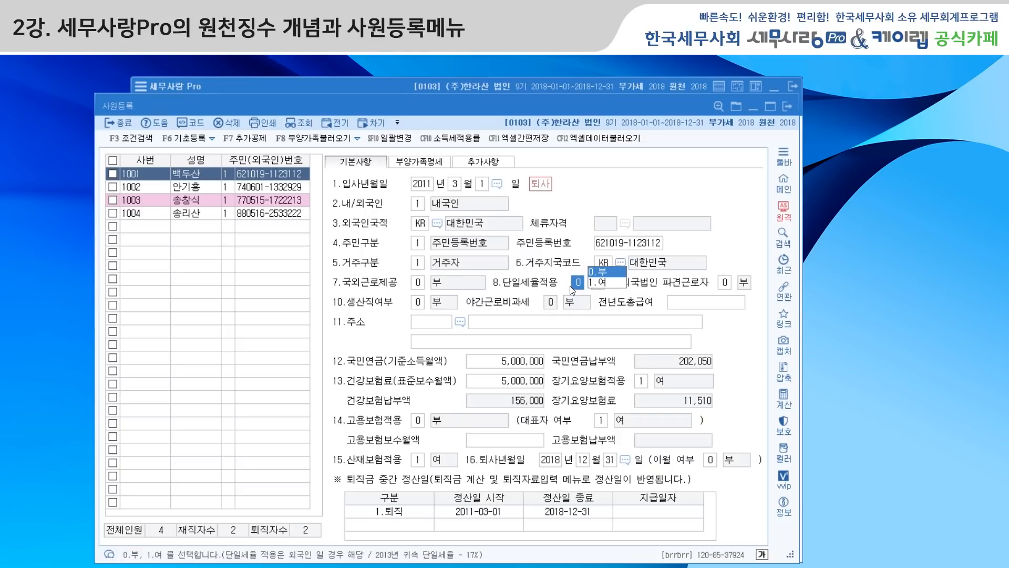
pyautogui.click(726, 285)
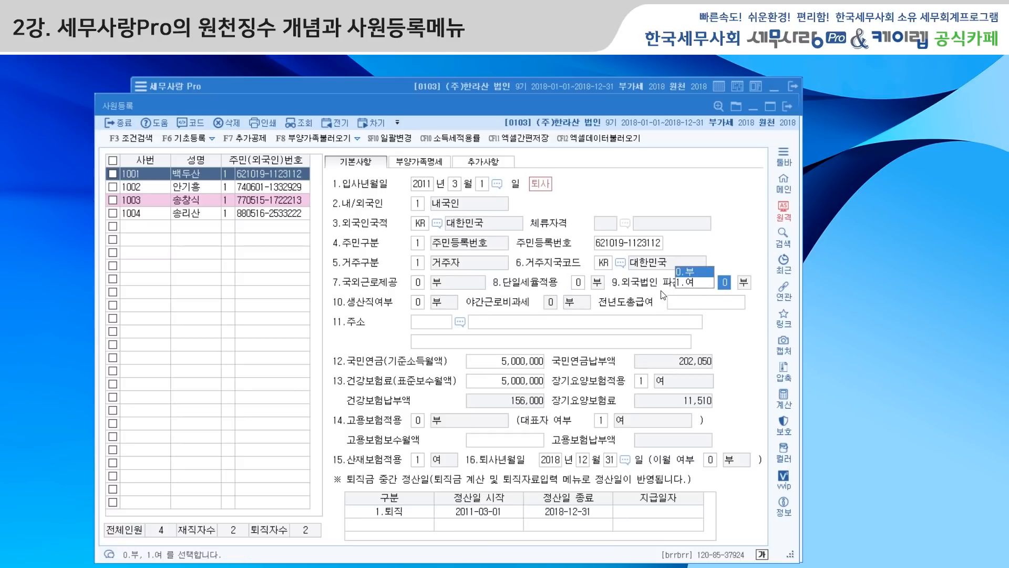
pyautogui.click(670, 304)
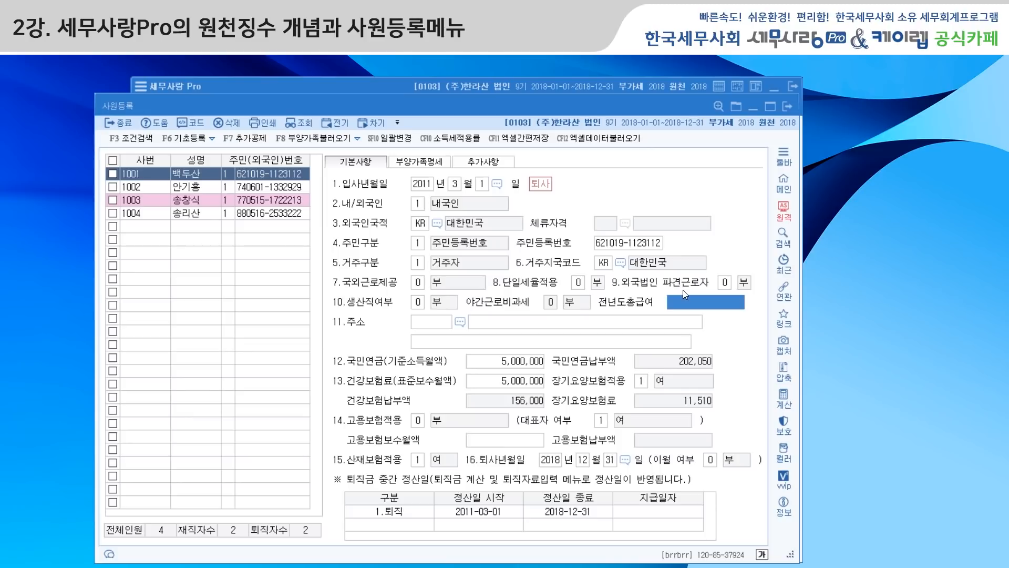
pyautogui.click(724, 282)
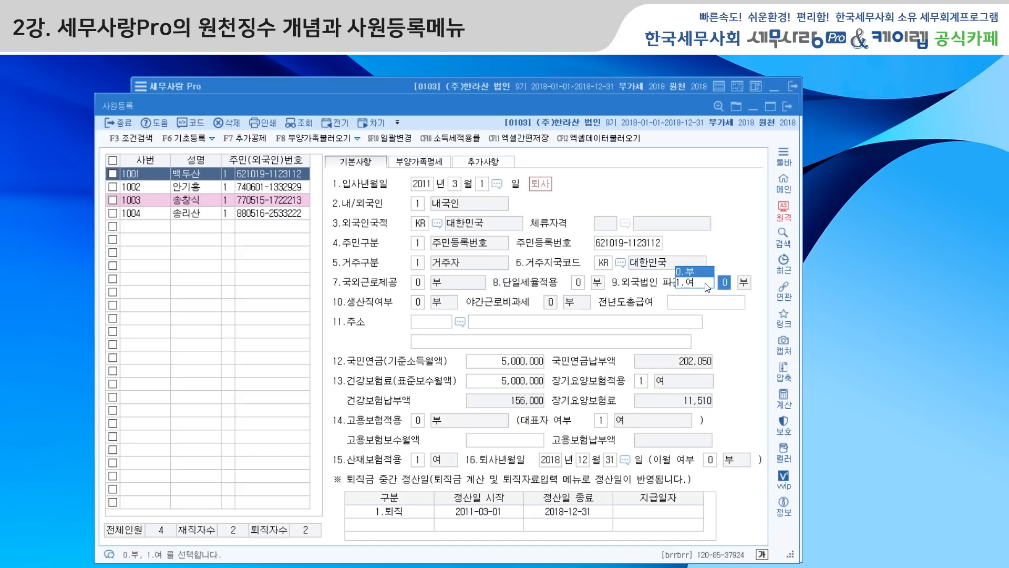
# Try 여 for 생산직여부 and 야간근로비과세 on the first employee, and return 생산직여부 to 부
pyautogui.click(418, 303)
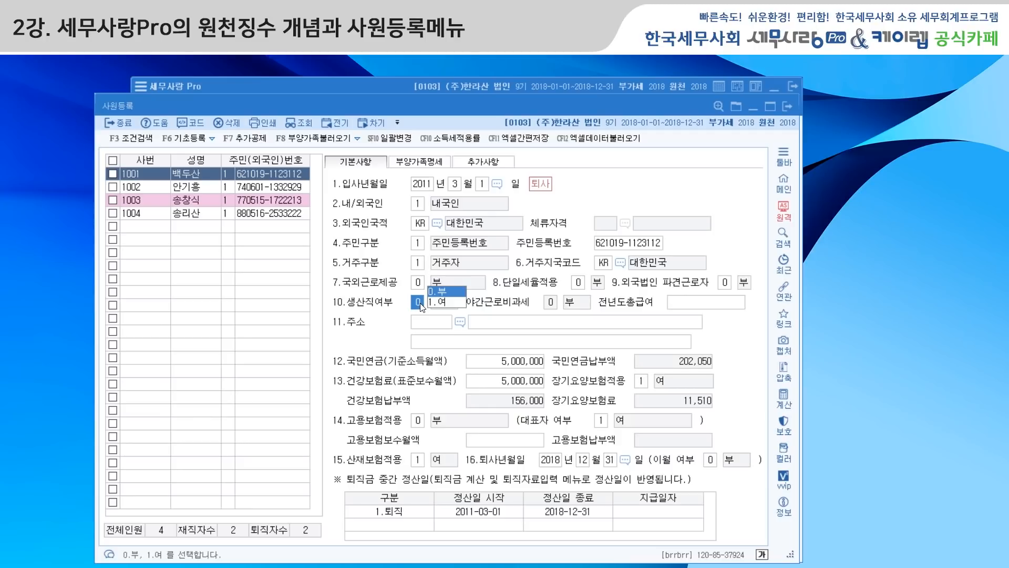
pyautogui.click(443, 326)
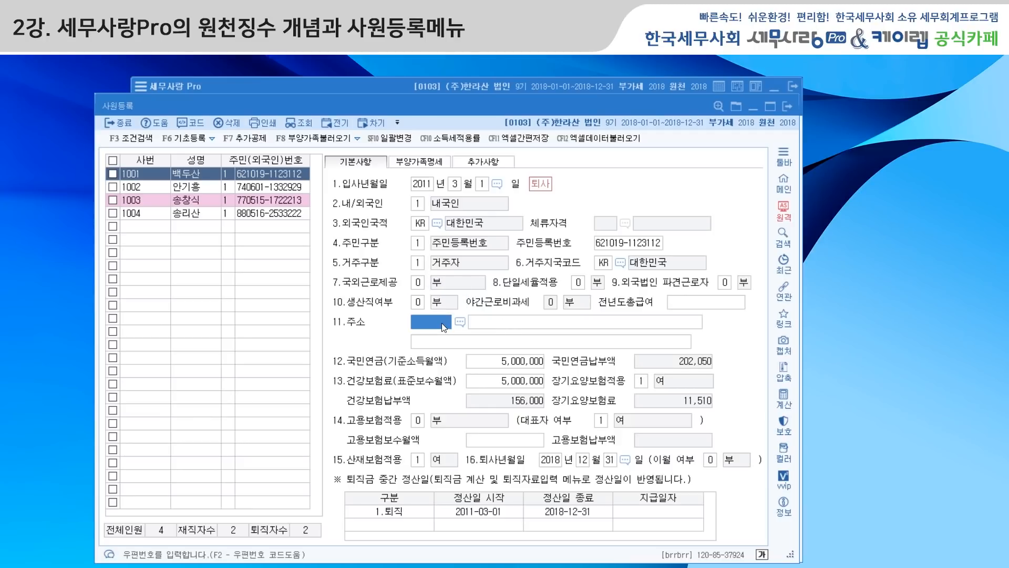
pyautogui.click(419, 303)
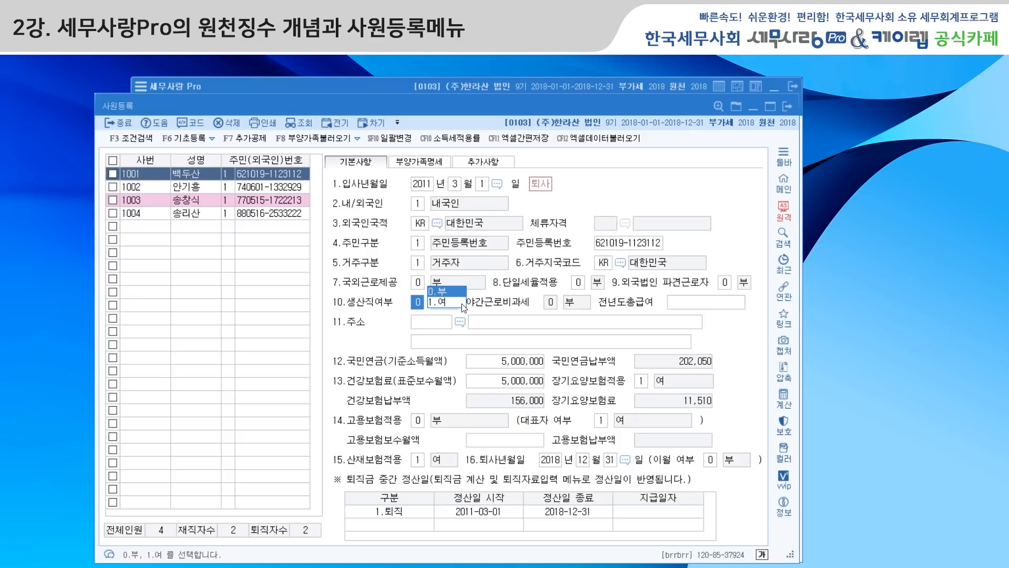
pyautogui.click(446, 303)
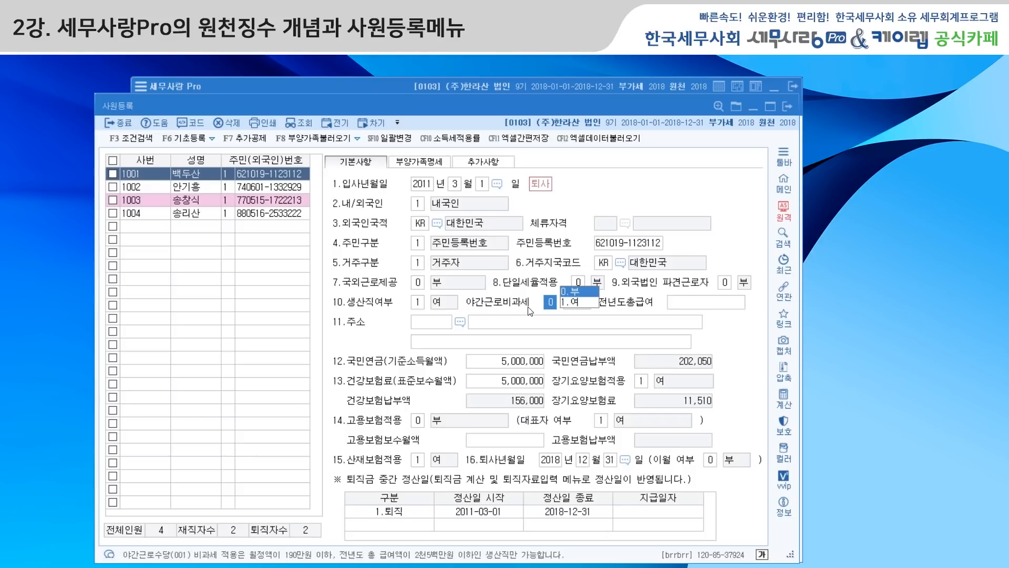
pyautogui.click(575, 304)
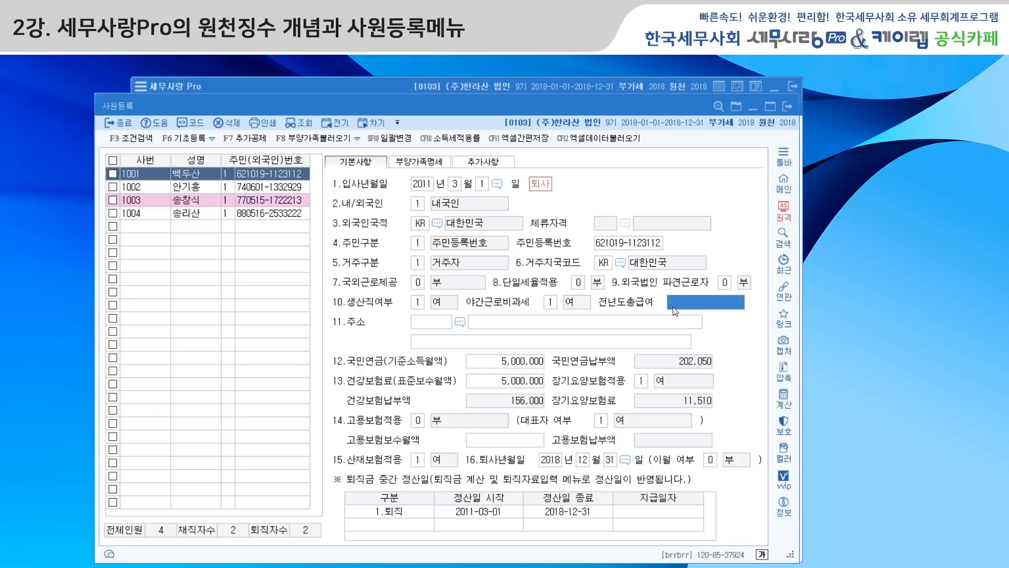
pyautogui.click(420, 304)
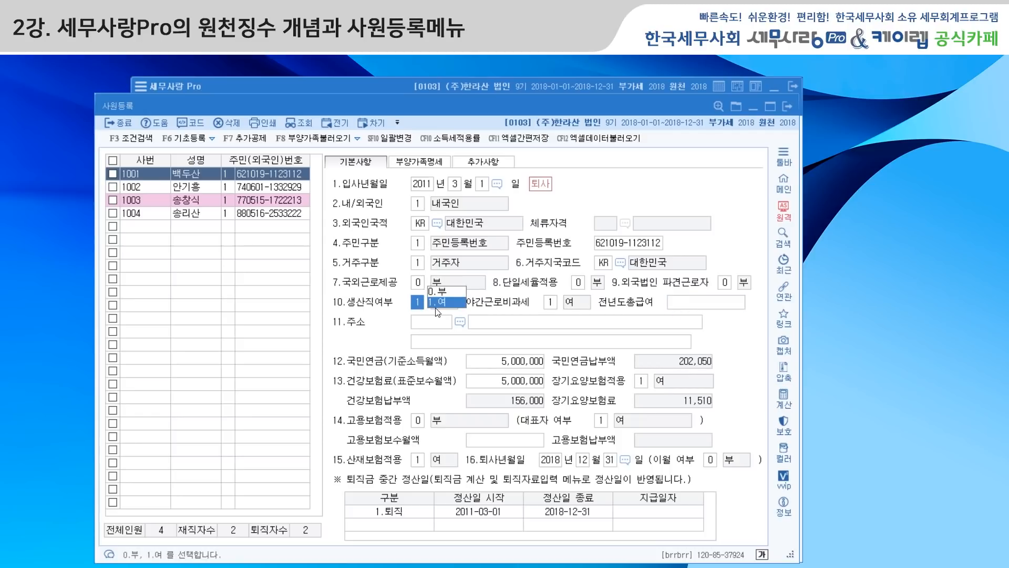
pyautogui.click(444, 293)
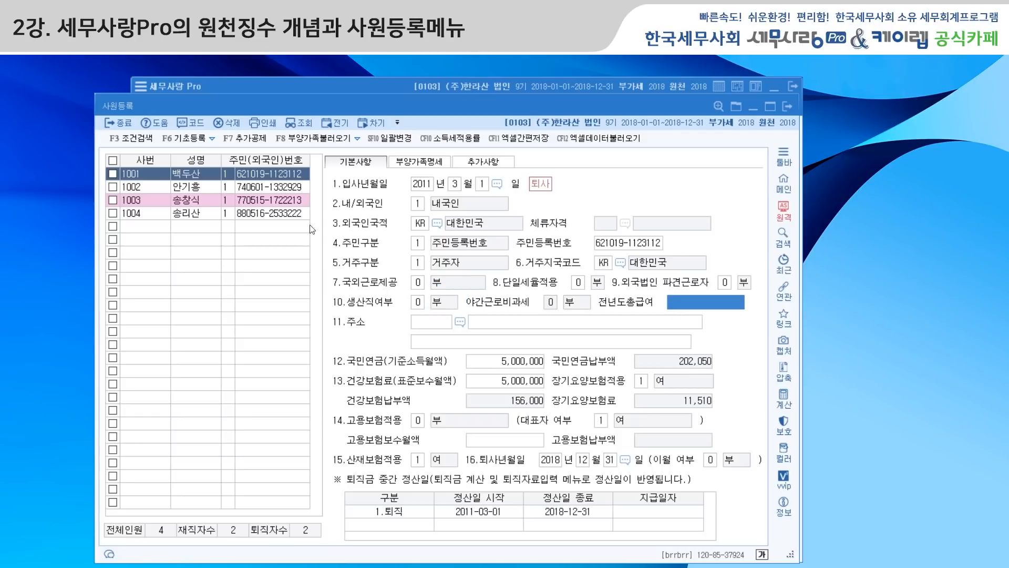
# For the second employee, set 야간근로비과세 to 여 and load 전년도총급여 from the prior year's 연말정산추가자료입력
pyautogui.click(196, 188)
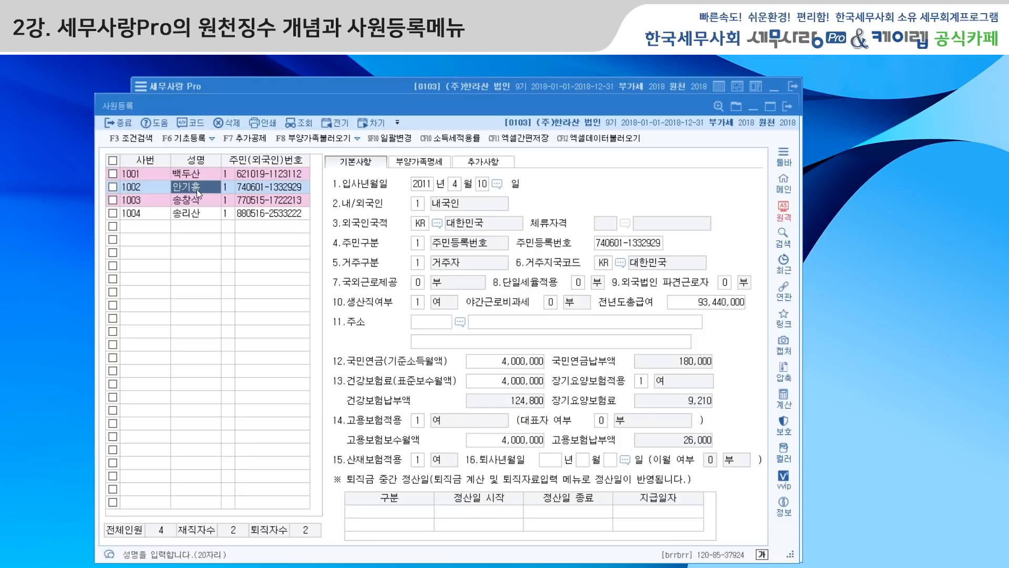
pyautogui.click(440, 304)
pyautogui.click(549, 304)
pyautogui.click(569, 302)
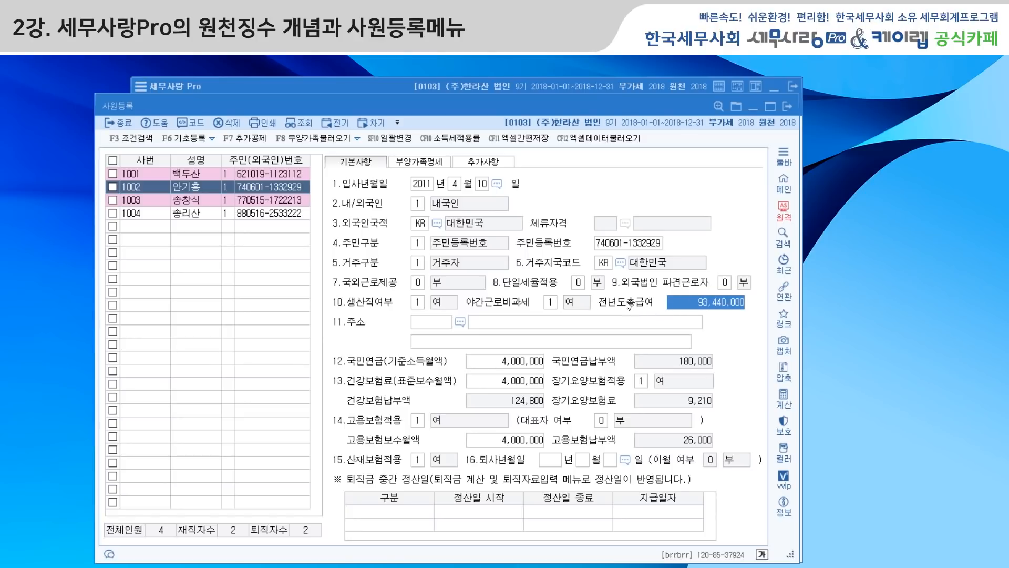
pyautogui.click(357, 139)
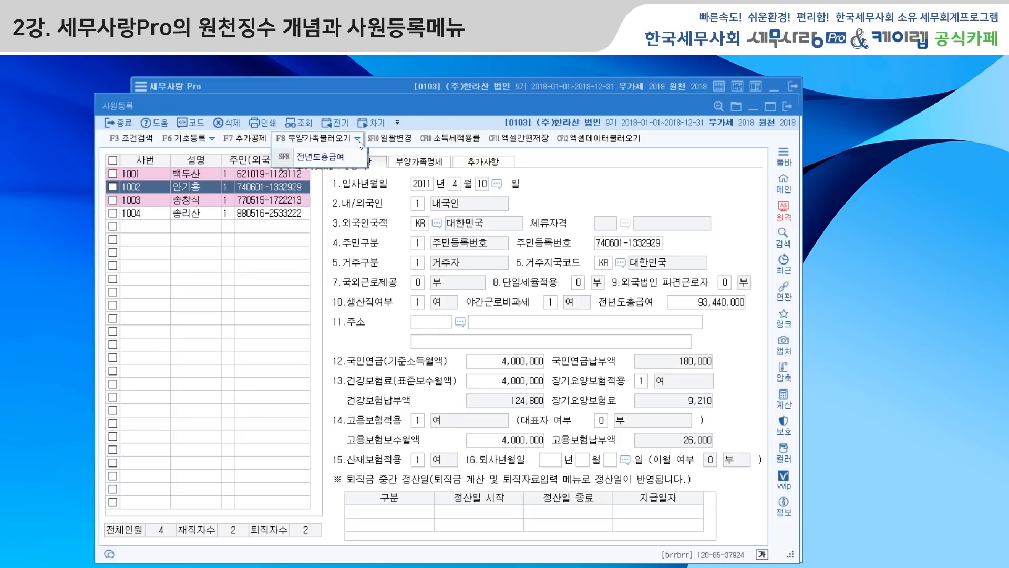
pyautogui.click(327, 159)
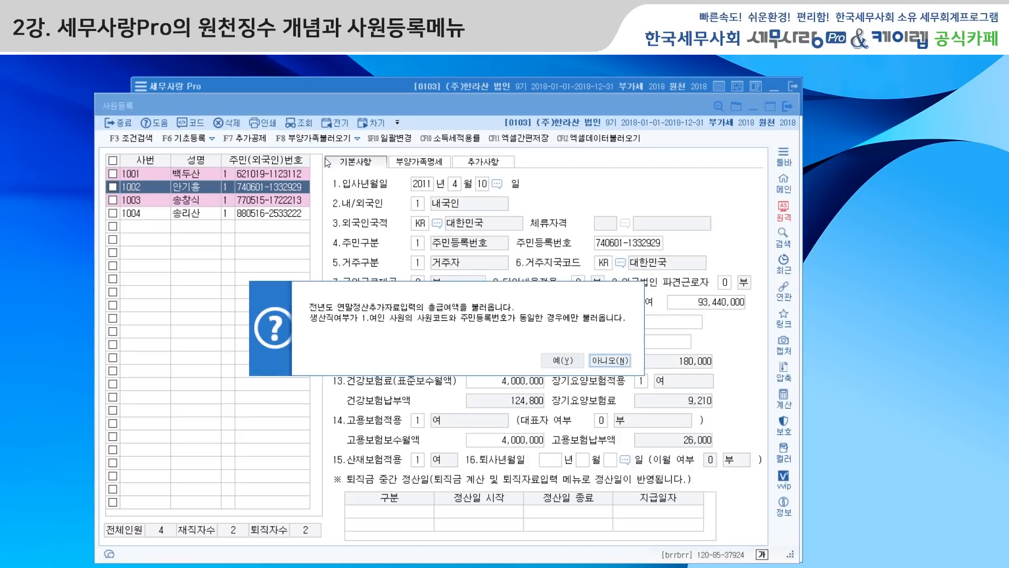
pyautogui.click(563, 360)
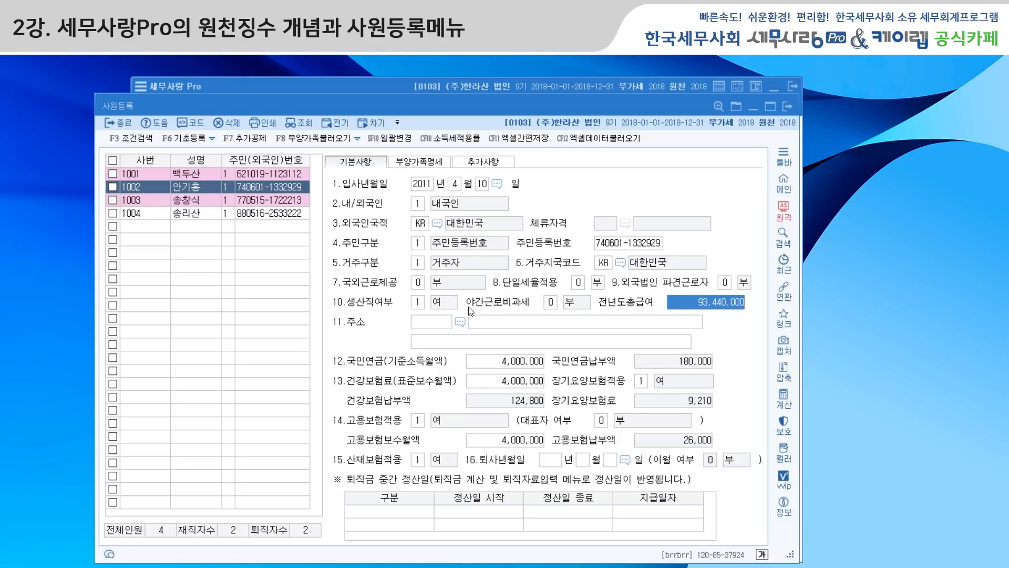
# Set the second employee's 야간근로비과세 back to 여 and load 전년도총급여 once more
pyautogui.click(550, 303)
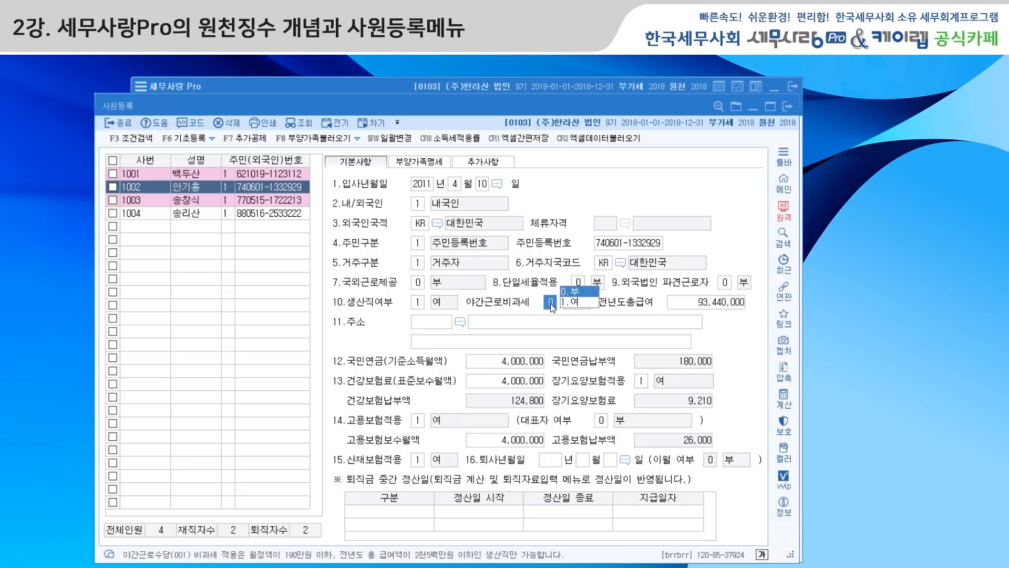
pyautogui.click(577, 307)
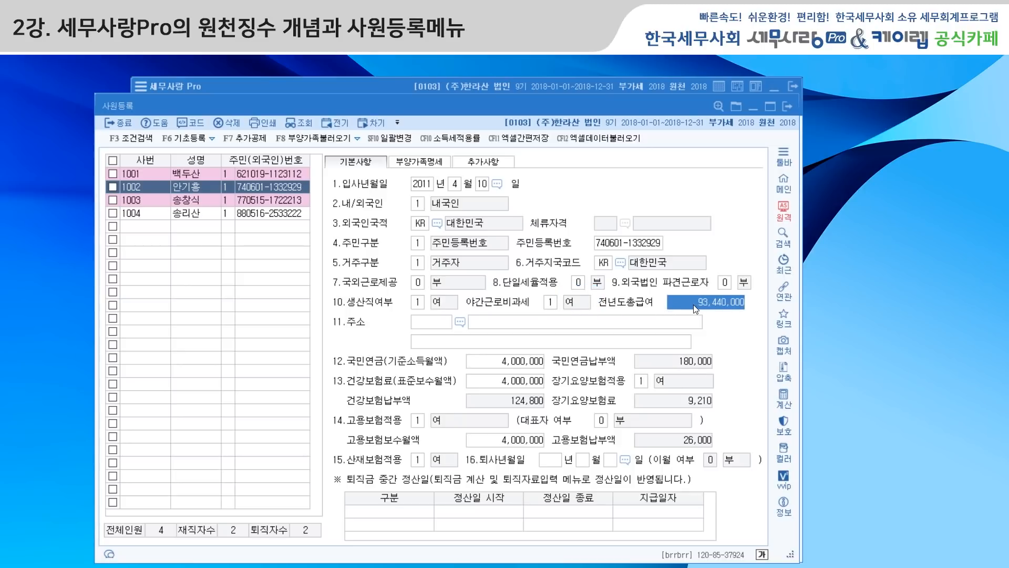
pyautogui.click(357, 139)
pyautogui.click(348, 158)
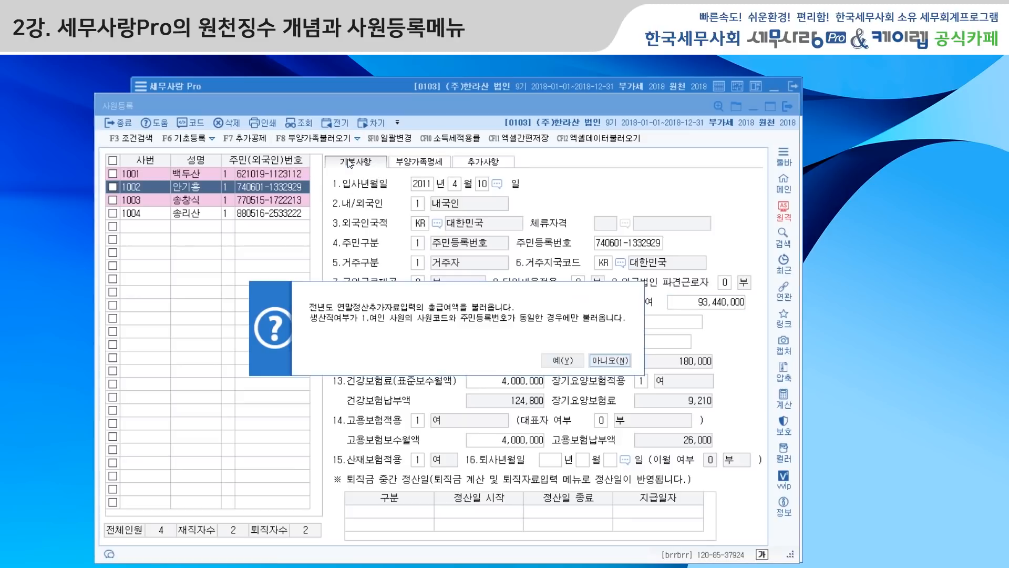
pyautogui.click(561, 361)
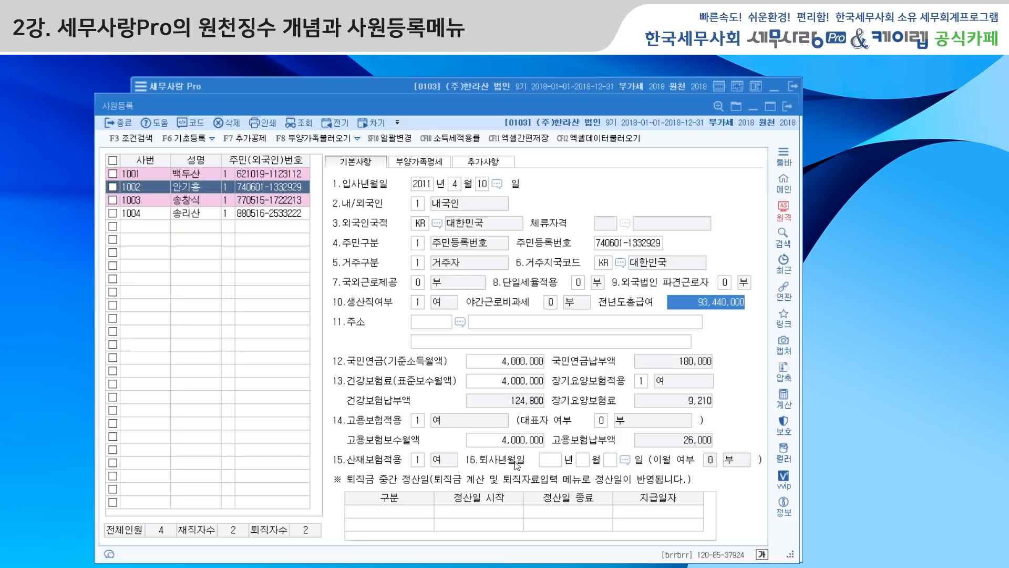
# Examine the third employee's 퇴사년월일 and the 정산 and 퇴직 rows of the 퇴직금 중간 정산일 table, moving the 사원등록 window up
pyautogui.click(548, 460)
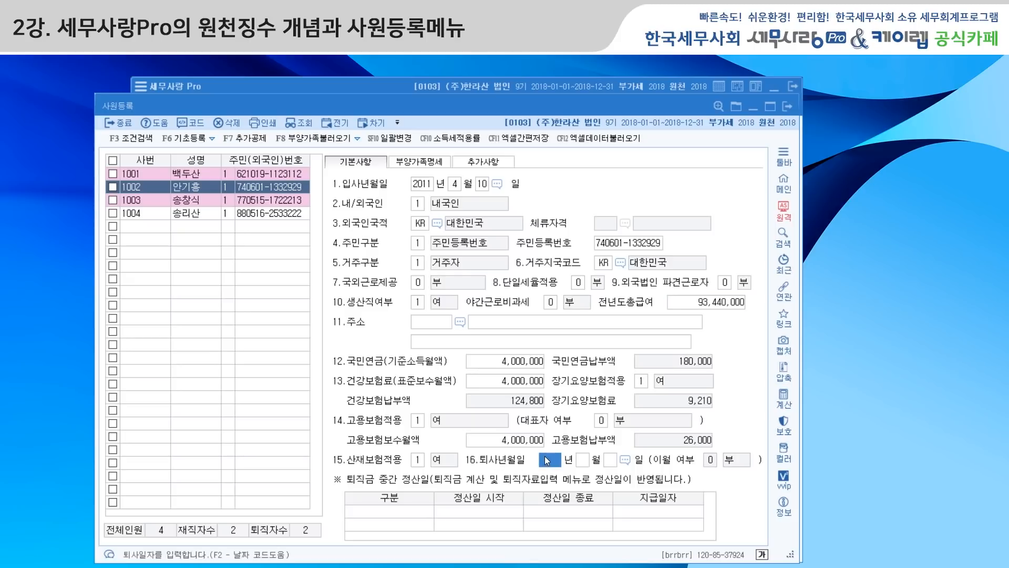
pyautogui.click(213, 201)
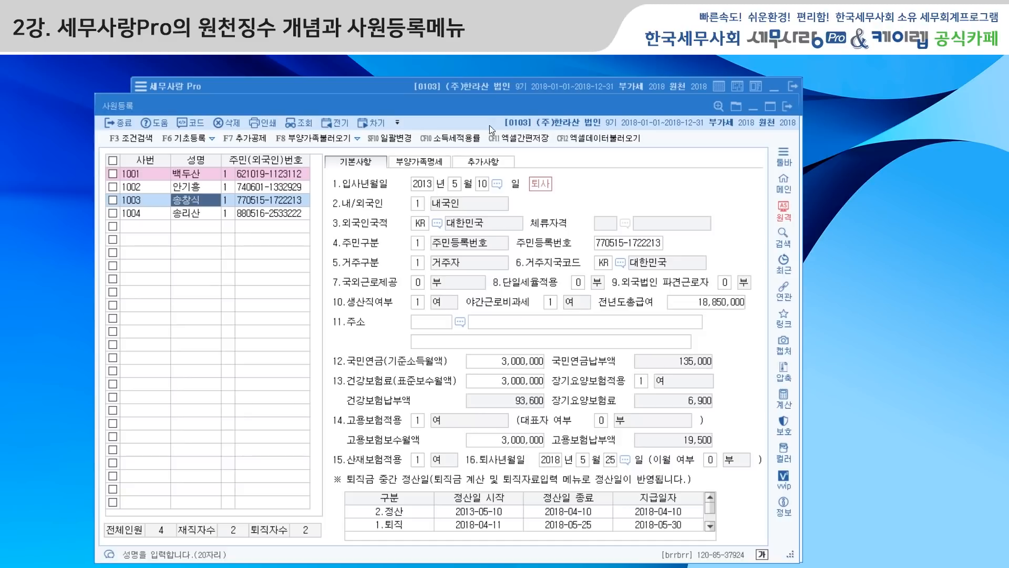
pyautogui.moveTo(487, 106); pyautogui.dragTo(487, 88)
pyautogui.click(548, 441)
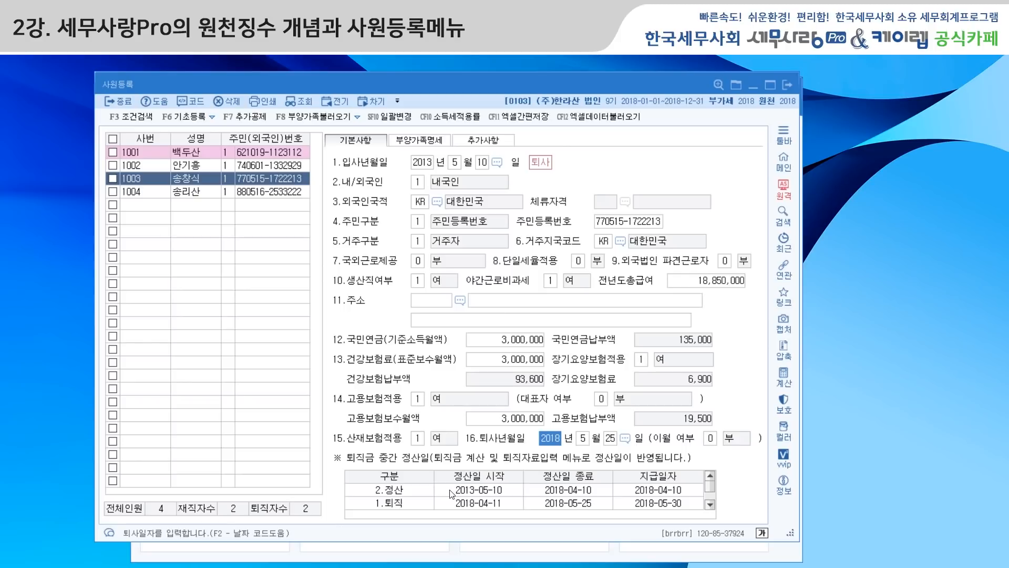
pyautogui.click(415, 495)
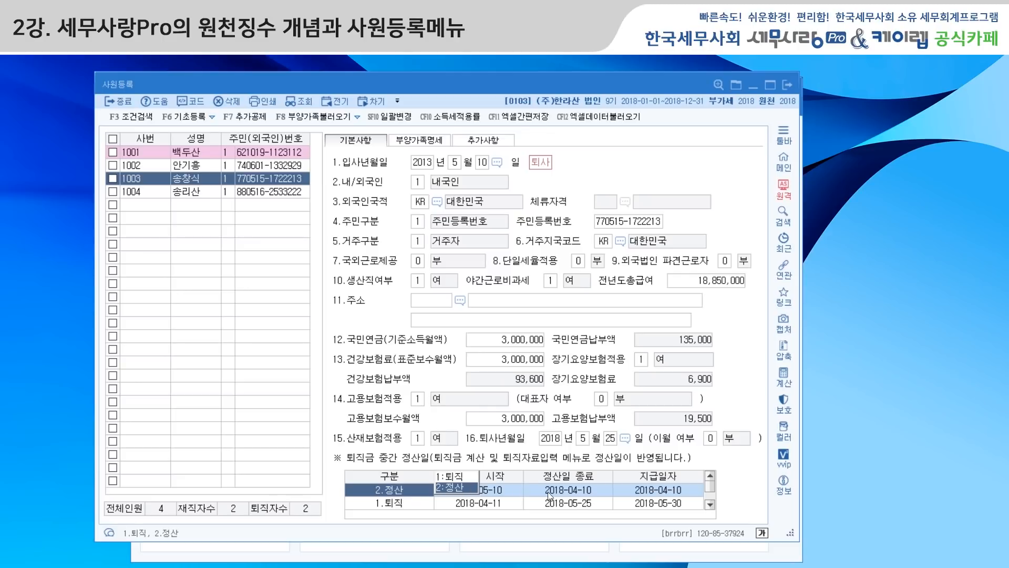
pyautogui.click(585, 441)
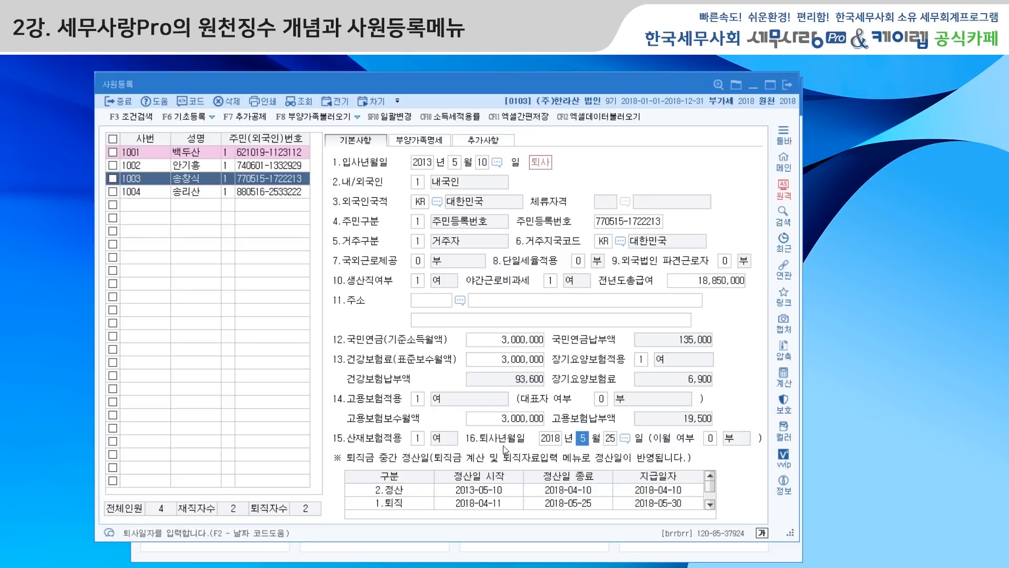
pyautogui.click(387, 504)
pyautogui.click(499, 505)
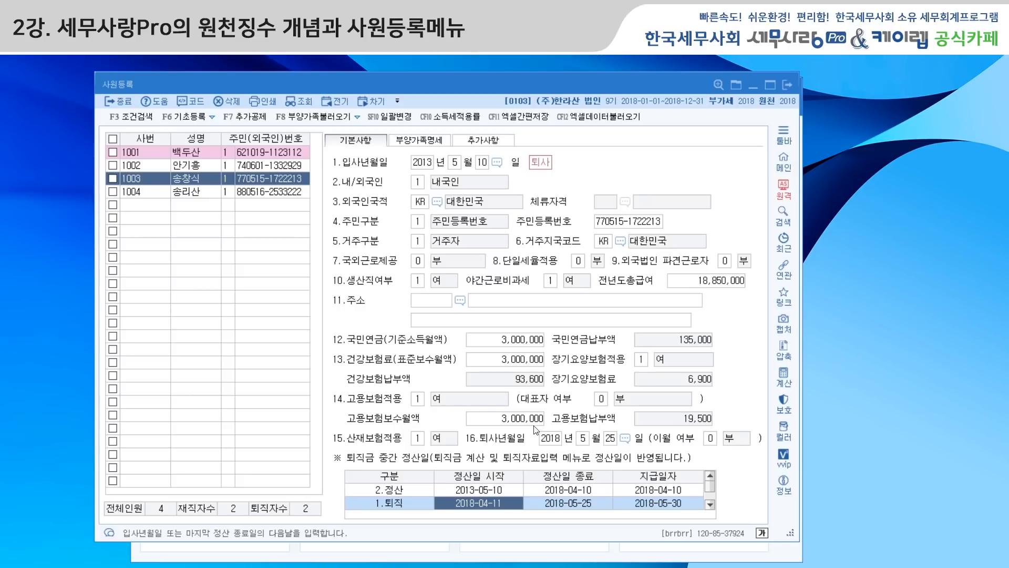
# Show the third employee's 부양가족명세, and open 연말정산추가자료입력 from the 근로소득관리 functions of the main window
pyautogui.click(437, 145)
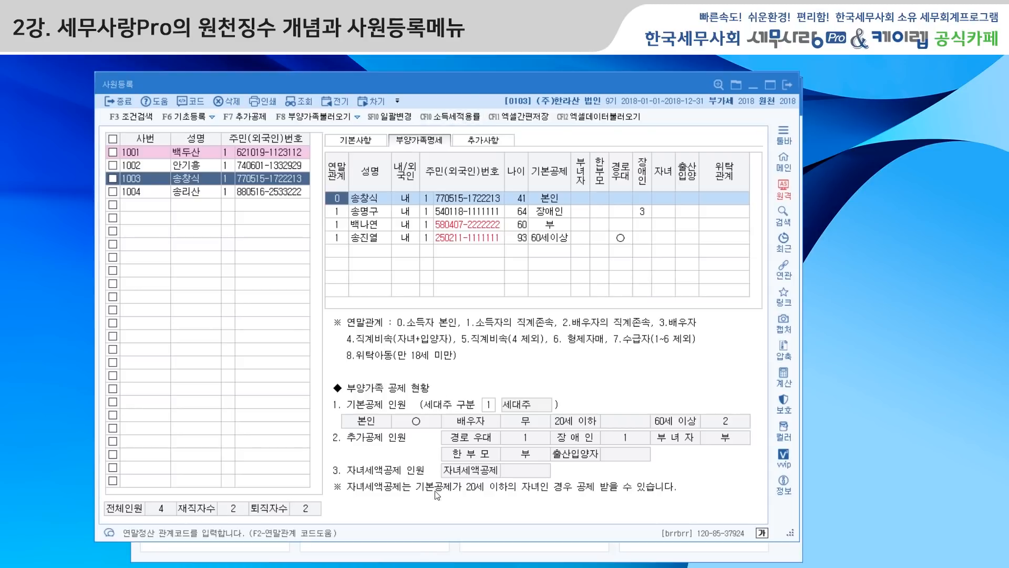
pyautogui.click(421, 552)
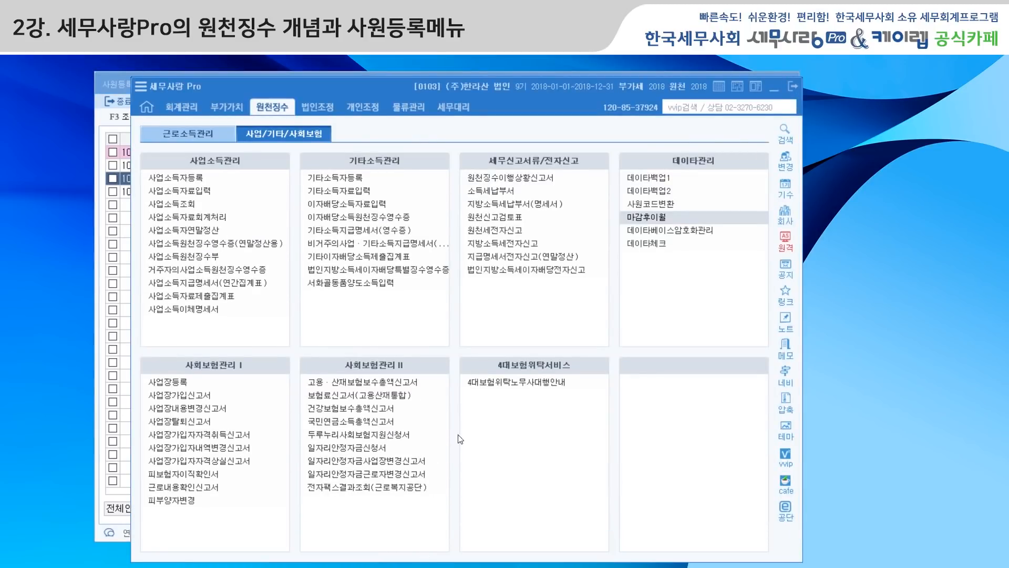
pyautogui.click(186, 134)
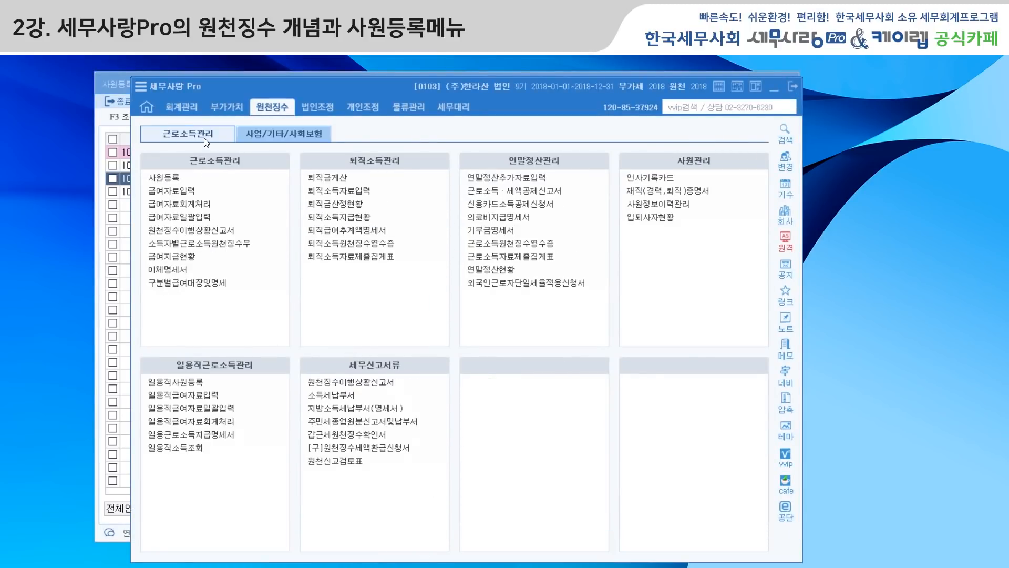
pyautogui.click(532, 182)
pyautogui.moveTo(477, 56); pyautogui.dragTo(468, 109)
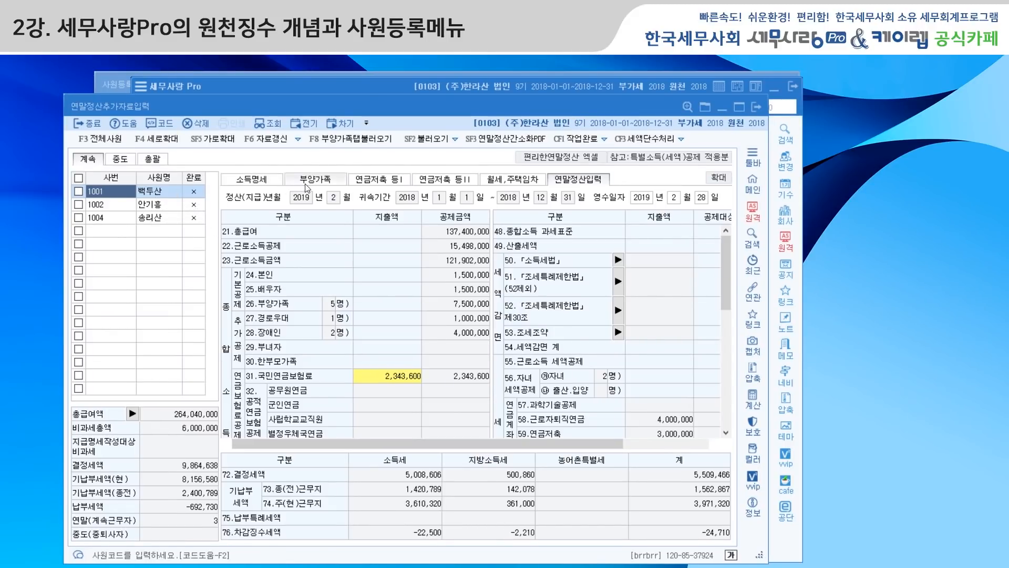
# Review the first employee's full 부양가족 list in 연말정산추가자료입력, including the 내/외국인 options of the spouse's row
pyautogui.click(322, 182)
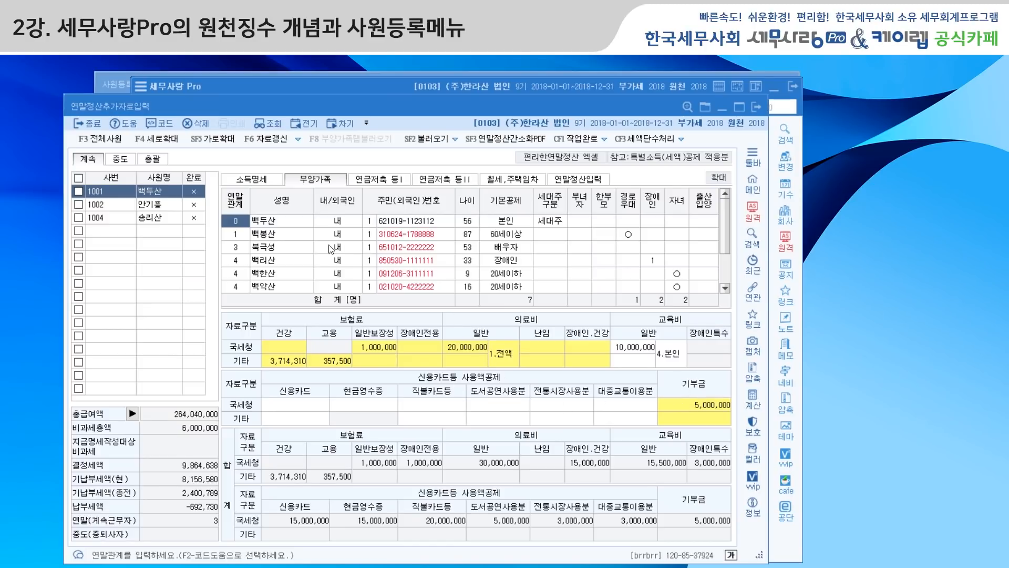
pyautogui.click(331, 247)
pyautogui.moveTo(723, 224); pyautogui.dragTo(726, 261)
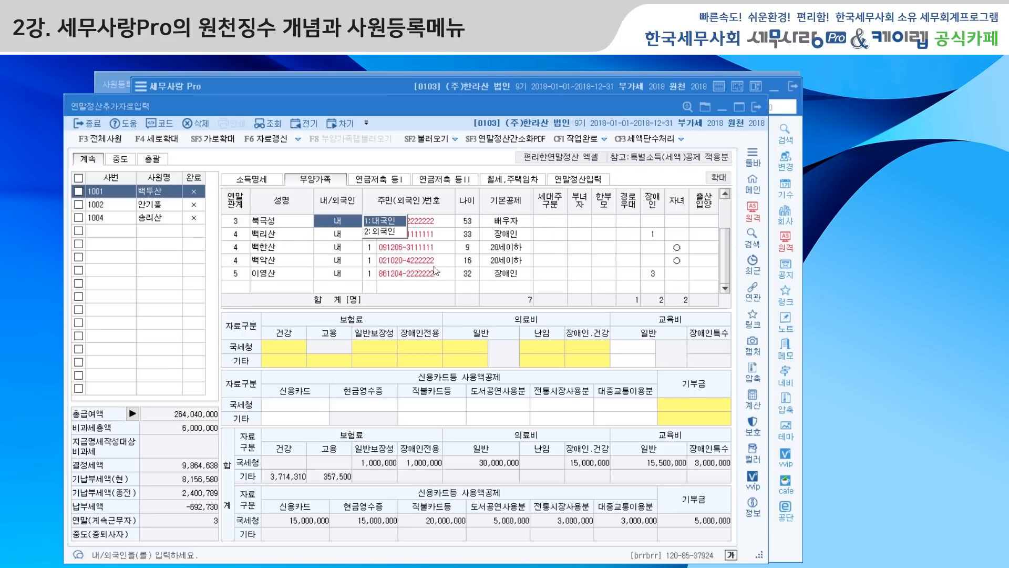
# Compare the 연말정산추가자료입력 dependant list with 부양가족명세 in 사원등록, and examine the third family member's row there
pyautogui.click(109, 87)
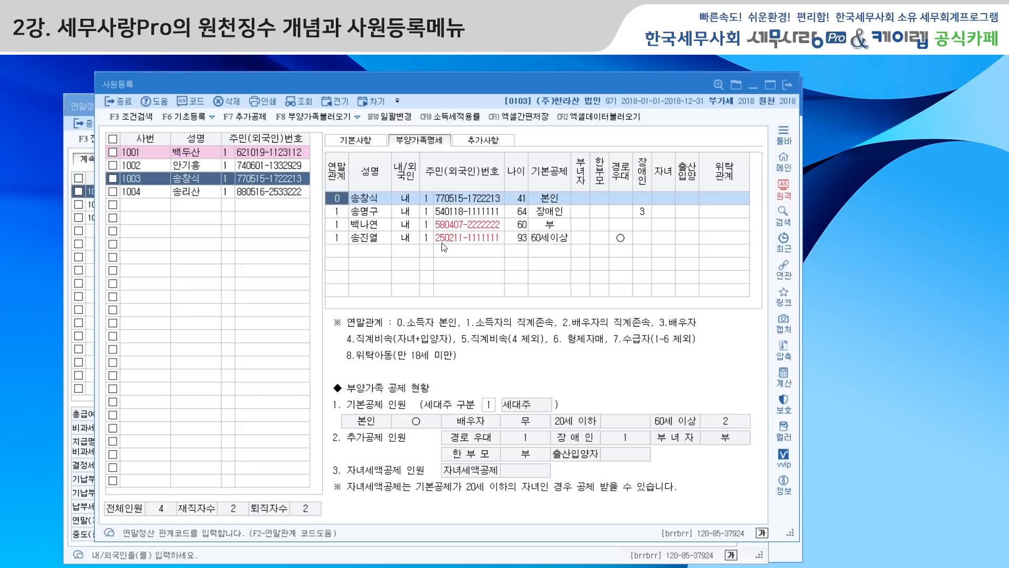
pyautogui.click(77, 106)
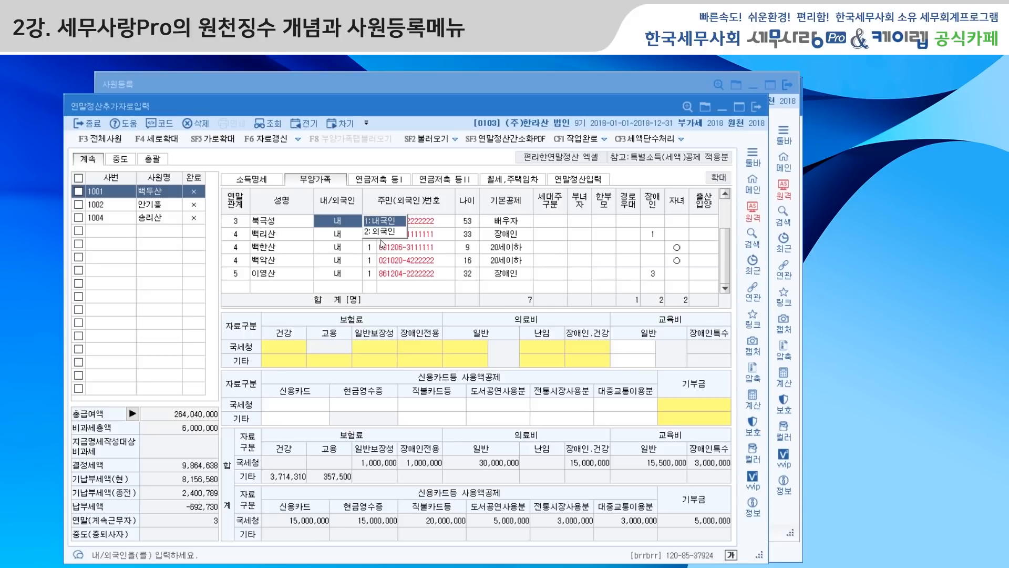
pyautogui.click(378, 89)
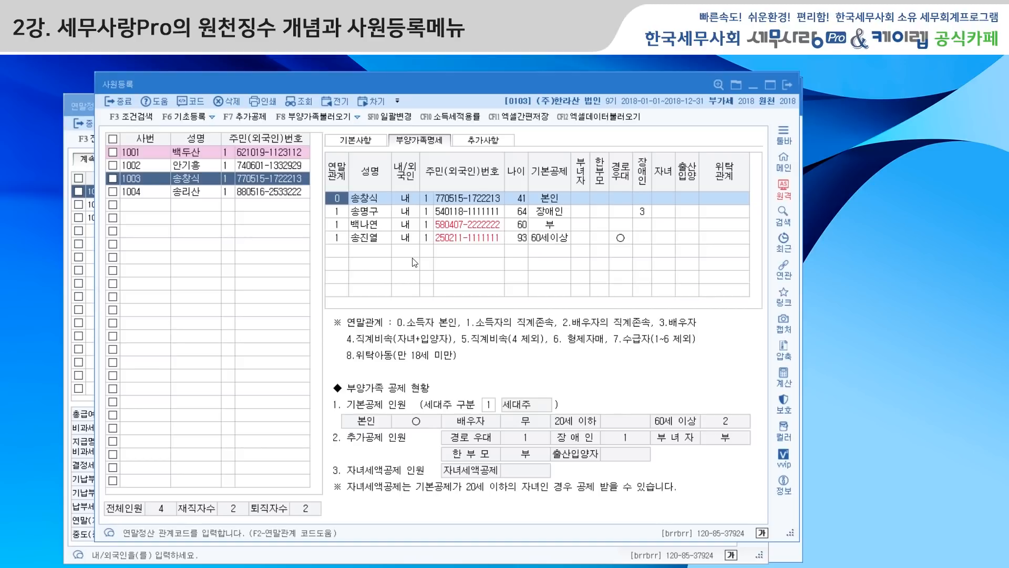
pyautogui.click(384, 232)
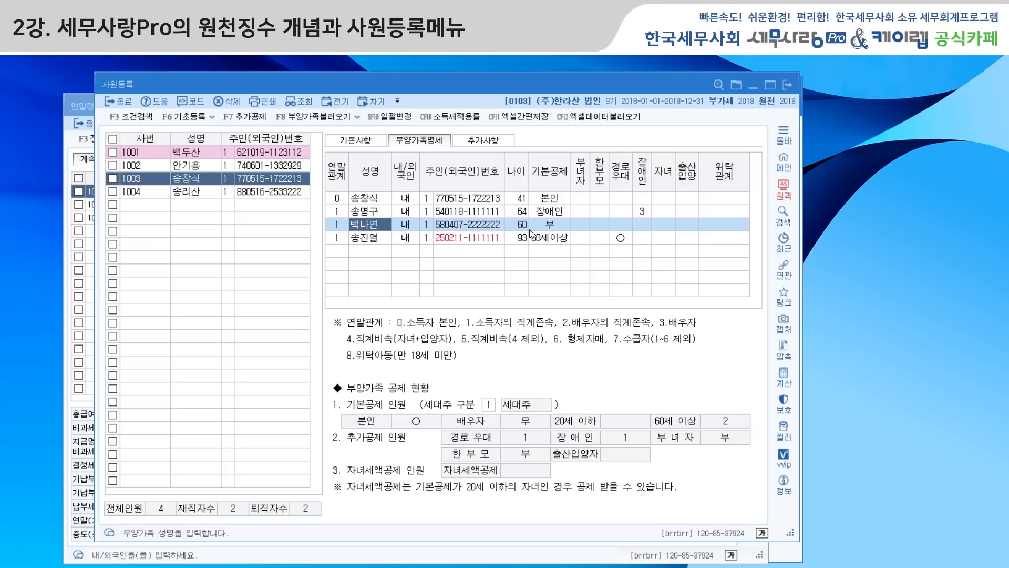